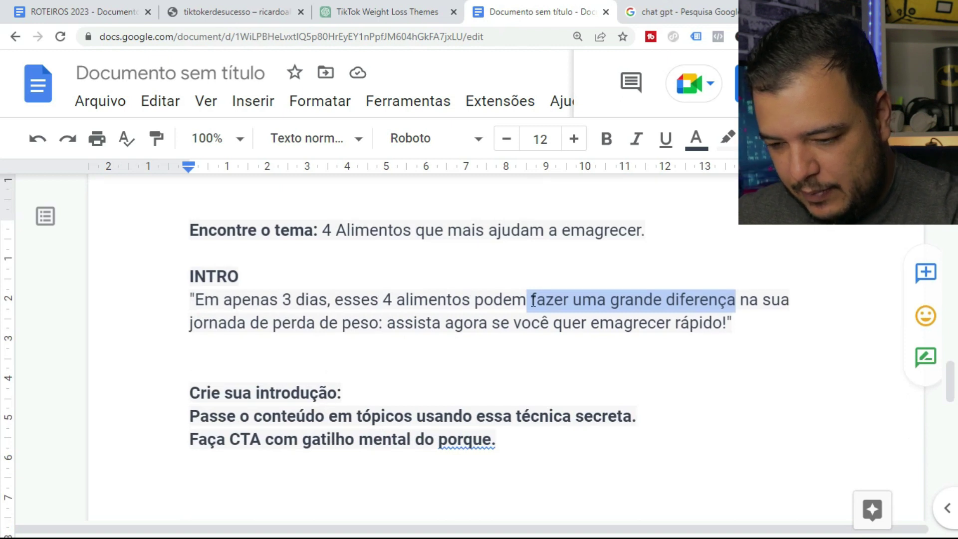
Step: Replace "fazer uma grande diferença" in the INTRO sentence with "te fazer perder até 3 quilos"
{"action": "type", "text": "perder até 3 quilos"}
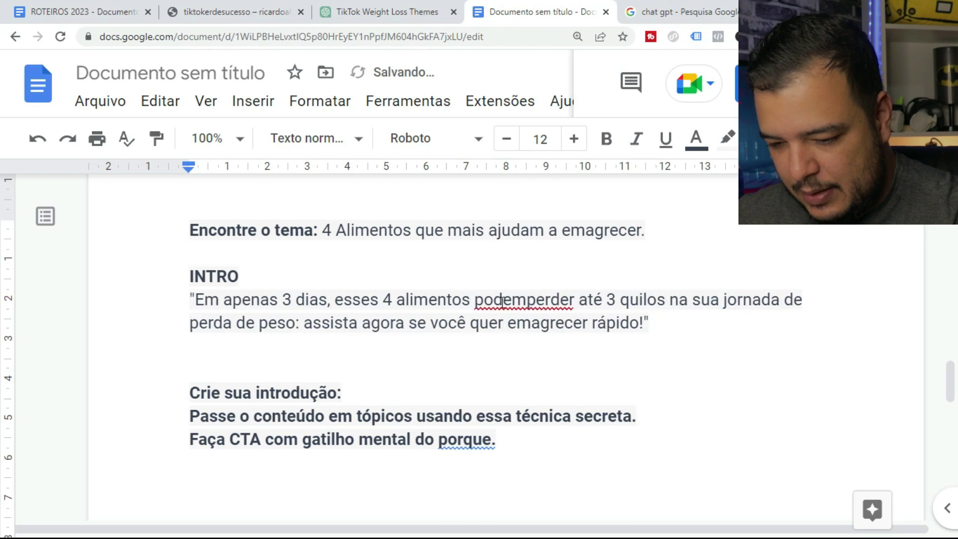
{"action": "left_click", "coordinate": [526, 301]}
{"action": "type", "text": "tef"}
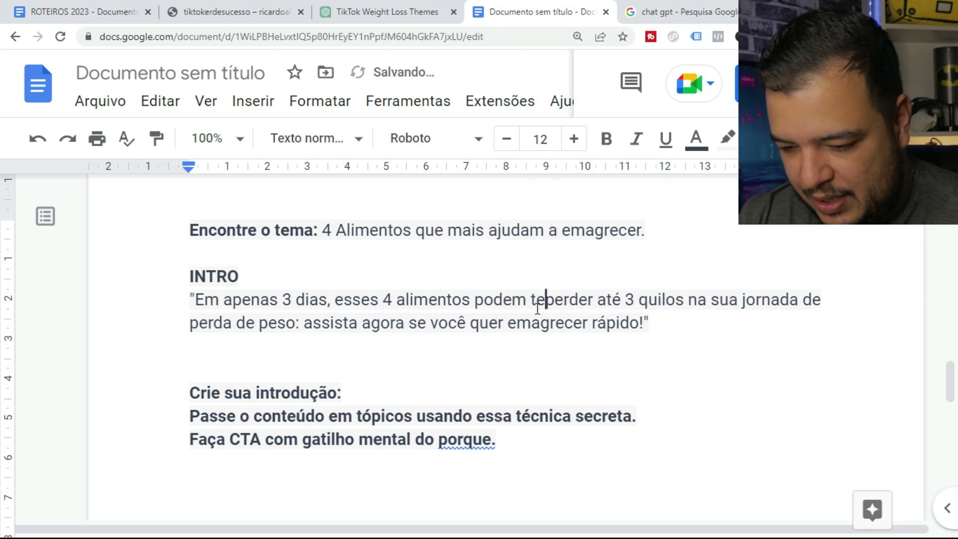
{"action": "key", "text": "BackSpace"}
{"action": "type", "text": "fazer"}
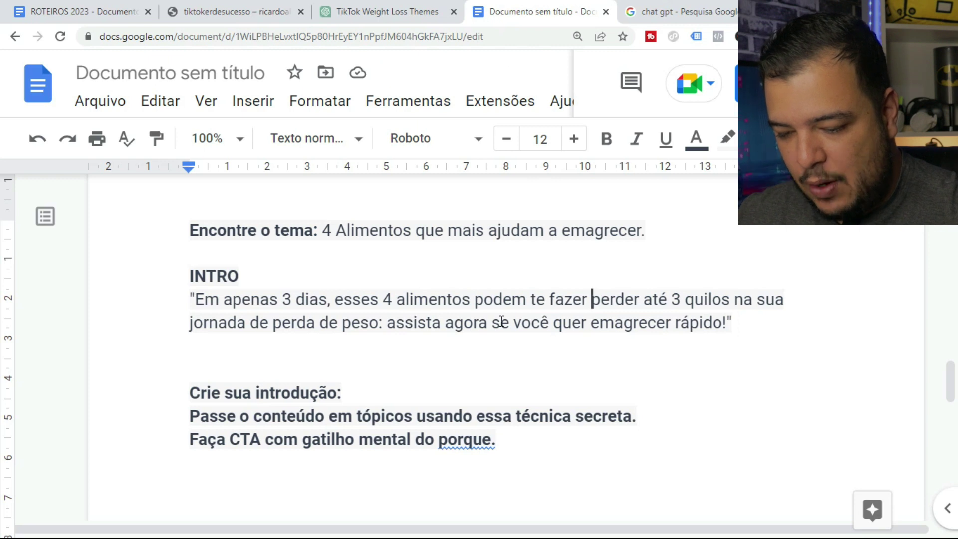
{"action": "left_click", "coordinate": [757, 328]}
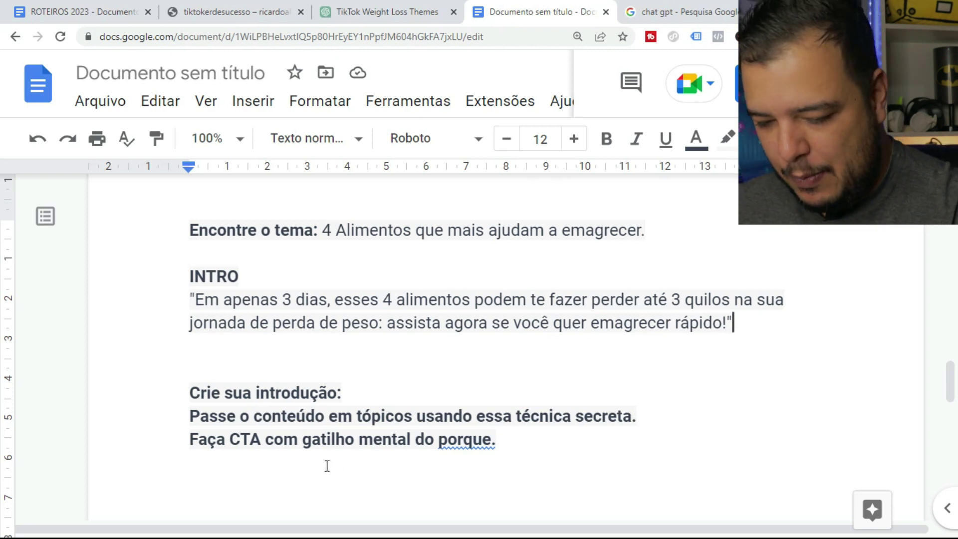
Step: Delete the "Crie sua introdução:" line and the extra blank line below the intro text
{"action": "left_click", "coordinate": [363, 394]}
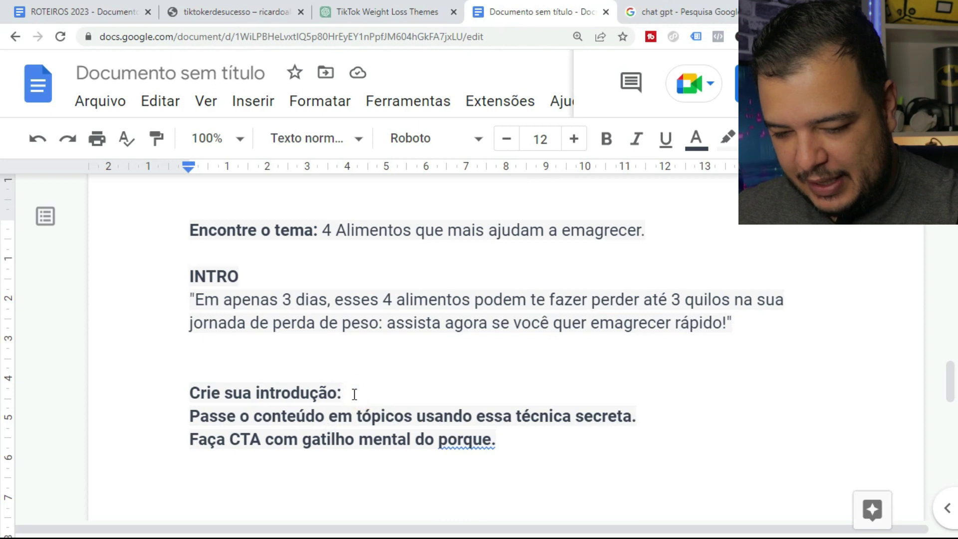
{"action": "left_click_drag", "start_coordinate": [362, 394], "coordinate": [53, 406]}
{"action": "key", "text": "BackSpace"}
{"action": "key", "text": "BackSpace"}
{"action": "key", "text": "BackSpace"}
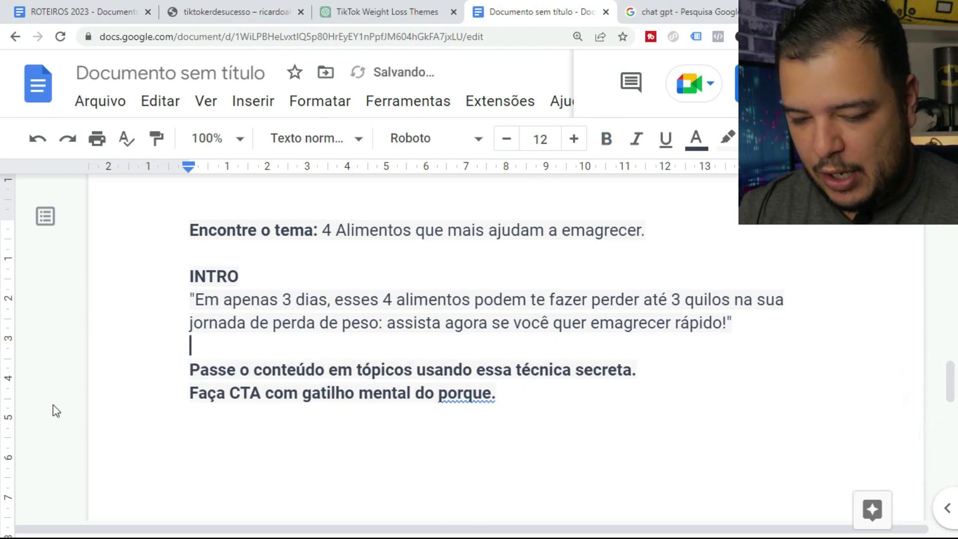
Step: Add blank lines between the "Passe o conteúdo em tópicos" line and the "Faça CTA" line
{"action": "left_click", "coordinate": [660, 367]}
{"action": "key", "text": "Return"}
{"action": "key", "text": "Return"}
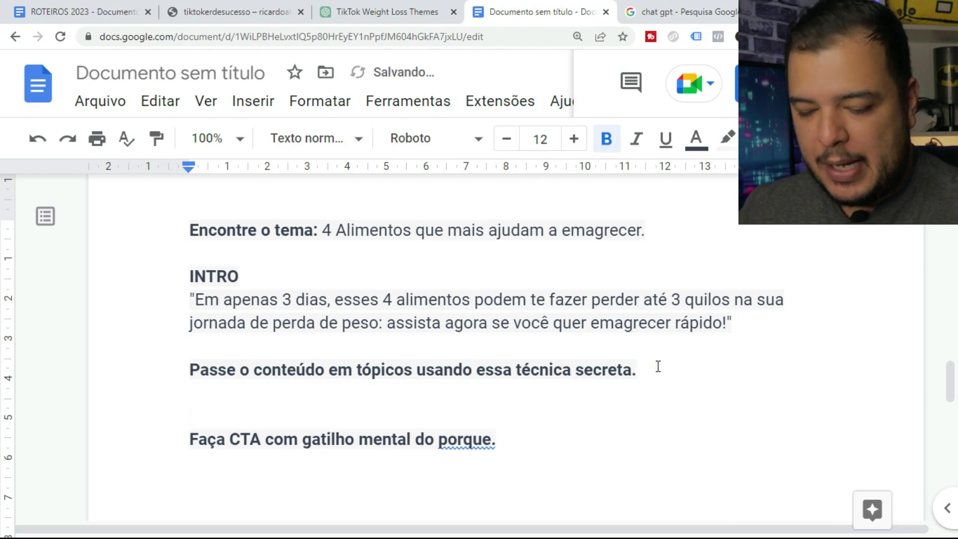
{"action": "left_click", "coordinate": [525, 390]}
{"action": "key", "text": "Return"}
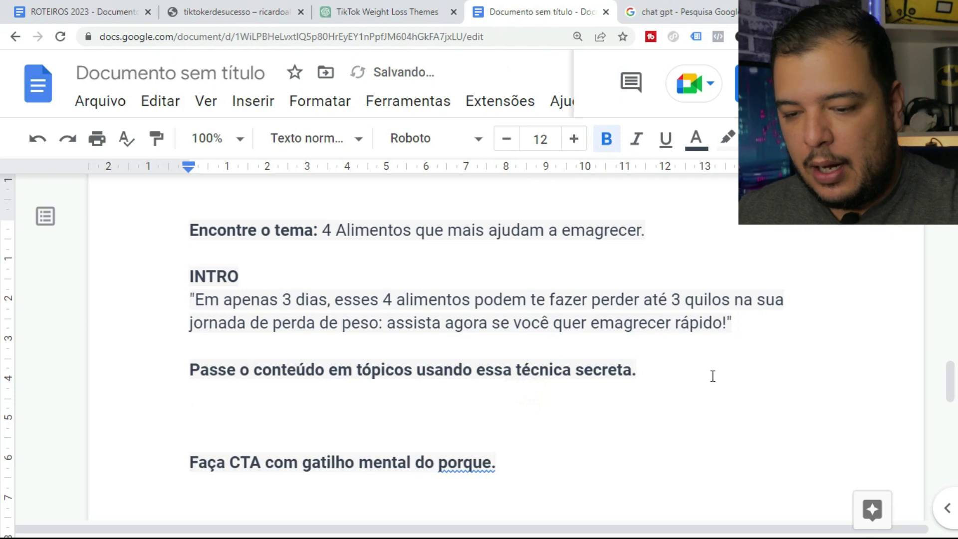
Step: Switch to the ChatGPT conversation and review its list of four weight-loss foods, especially the "Frutas e vegetais" item
{"action": "left_click", "coordinate": [359, 12]}
{"action": "scroll", "coordinate": [476, 206], "scroll_direction": "up", "scroll_amount": 9}
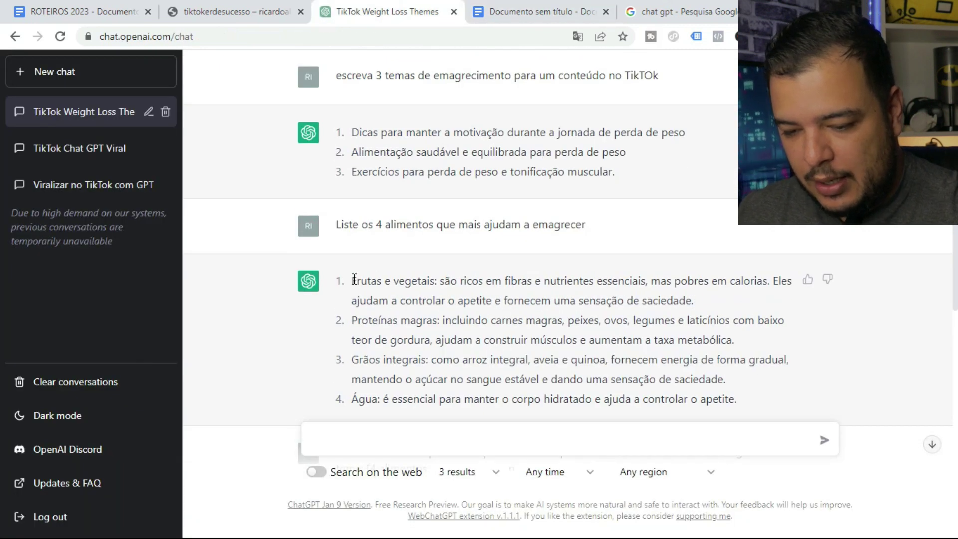
{"action": "left_click_drag", "start_coordinate": [355, 279], "coordinate": [712, 305]}
{"action": "scroll", "coordinate": [459, 286], "scroll_direction": "down", "scroll_amount": 3}
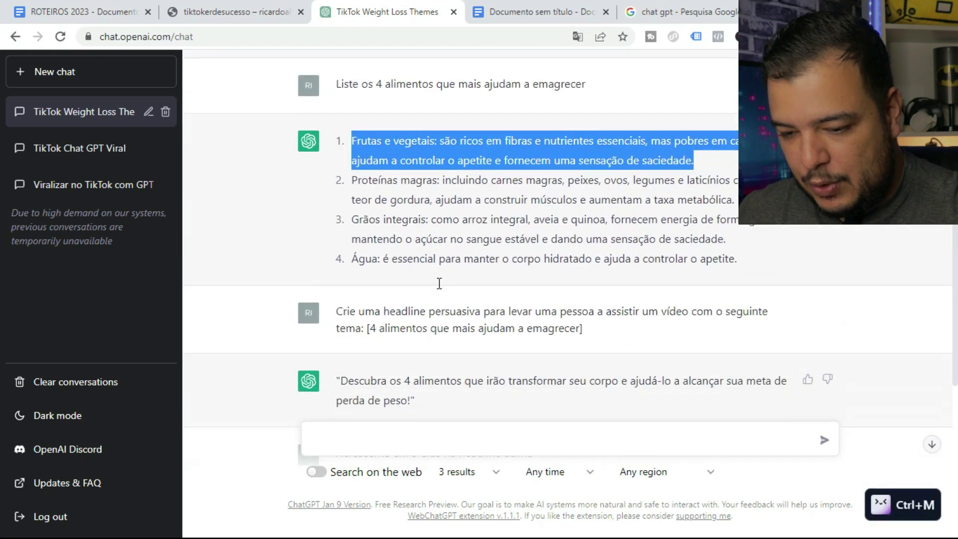
{"action": "scroll", "coordinate": [424, 267], "scroll_direction": "down", "scroll_amount": 2}
{"action": "scroll", "coordinate": [422, 225], "scroll_direction": "up", "scroll_amount": 4}
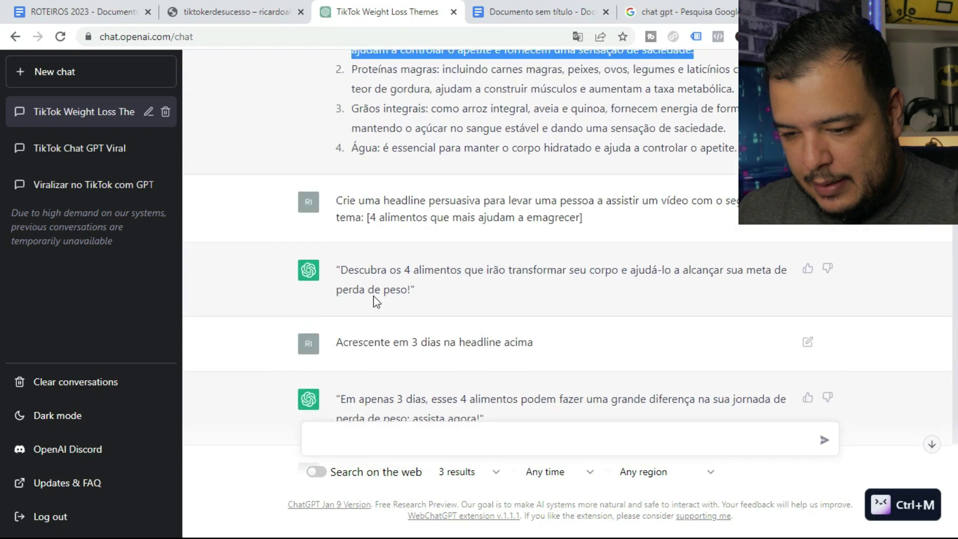
{"action": "left_click", "coordinate": [418, 203]}
{"action": "left_click_drag", "start_coordinate": [436, 210], "coordinate": [349, 211]}
{"action": "scroll", "coordinate": [406, 365], "scroll_direction": "down", "scroll_amount": 6}
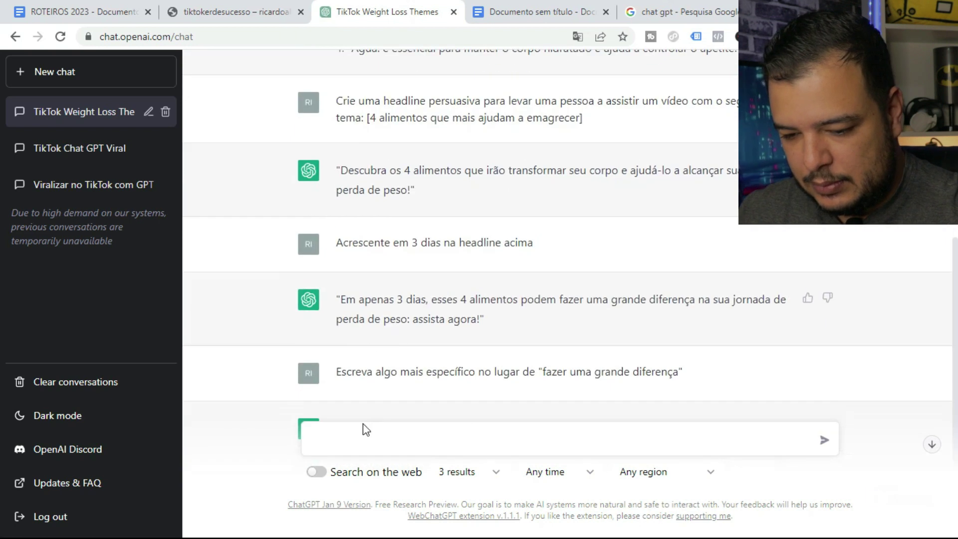
{"action": "scroll", "coordinate": [367, 400], "scroll_direction": "down", "scroll_amount": 2}
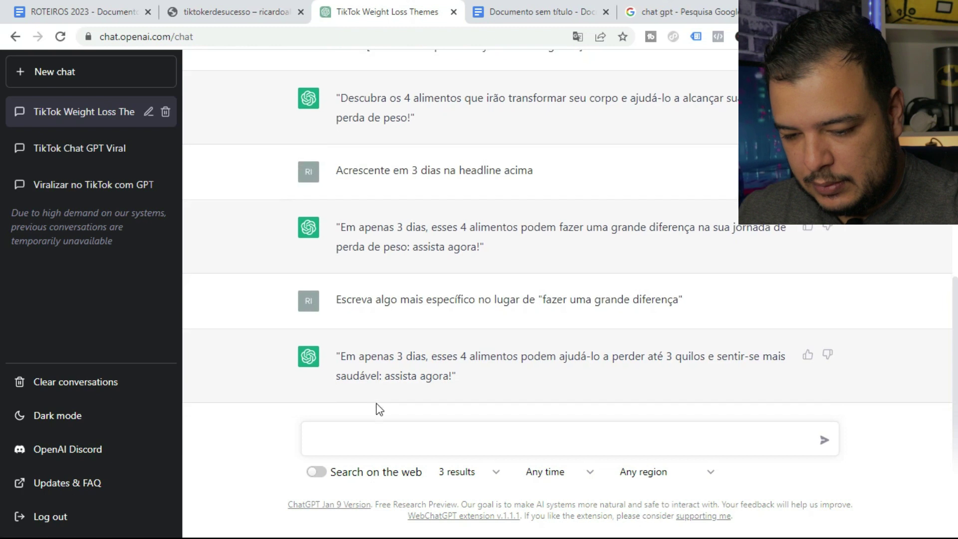
Step: Send ChatGPT the prompt "Dê um exemplo de Fruta ou vegetal que ajuda a emagrecer com uma descrição pequena sobre o assunto"
{"action": "left_click", "coordinate": [372, 435]}
{"action": "type", "text": "Dê um exemplo de Fruta o"}
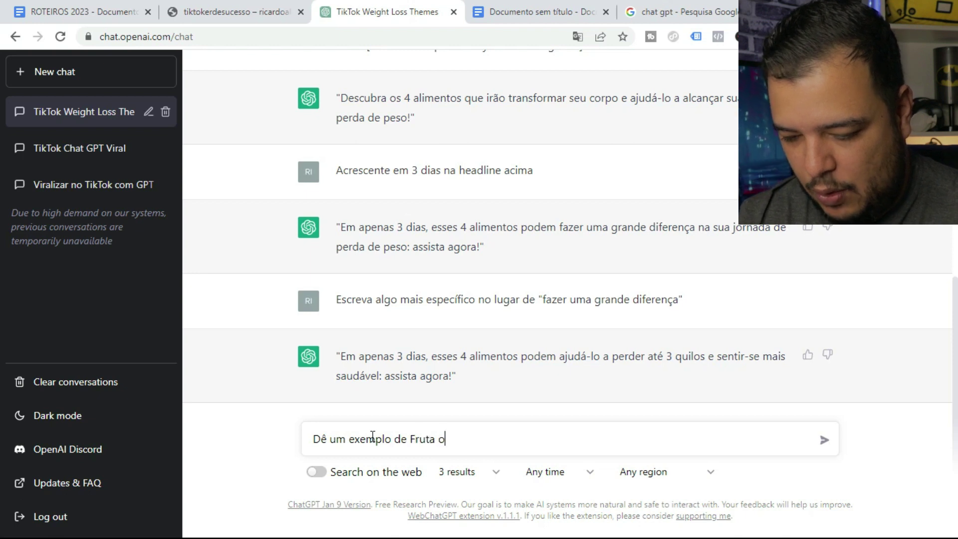
{"action": "type", "text": "ajuda a emagrecer"}
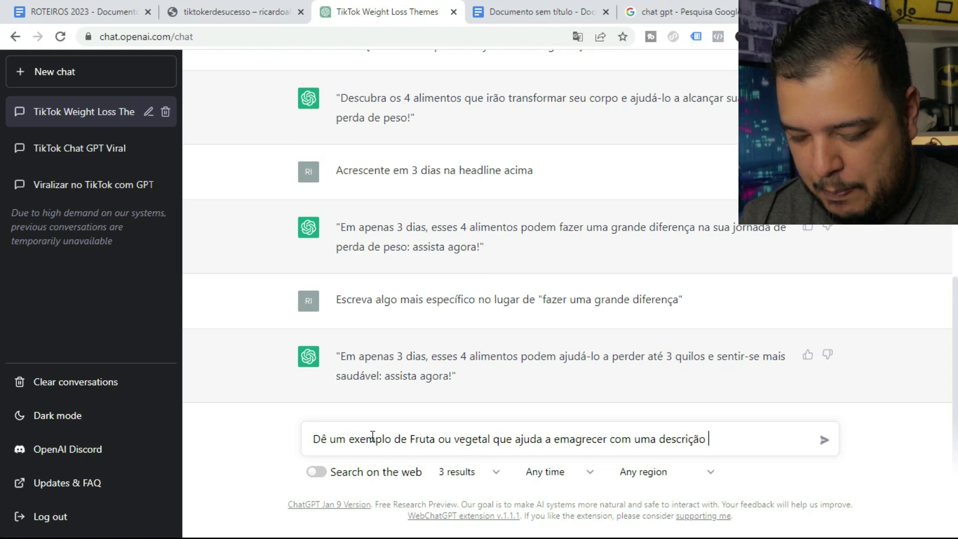
{"action": "type", "text": "com uma descrição oeque"}
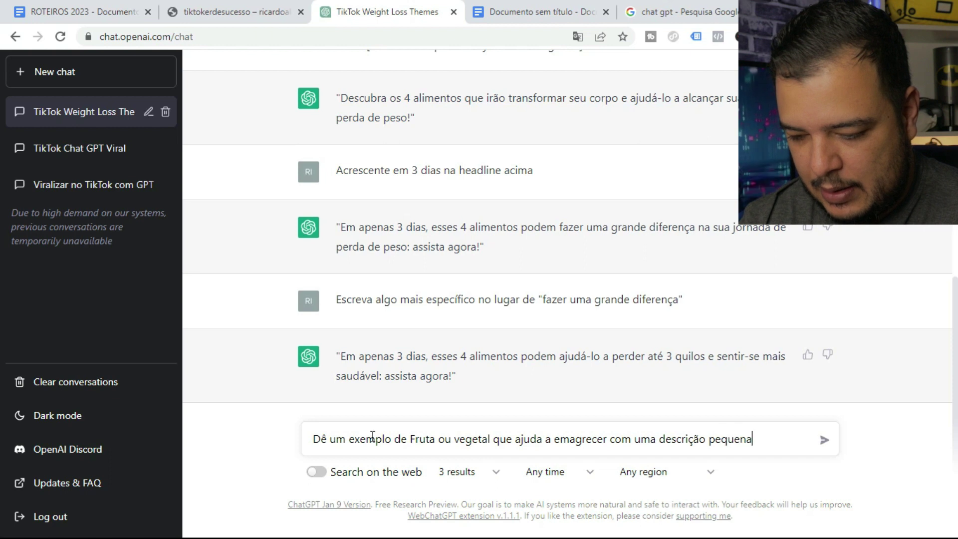
{"action": "type", "text": "na sobre o assunto"}
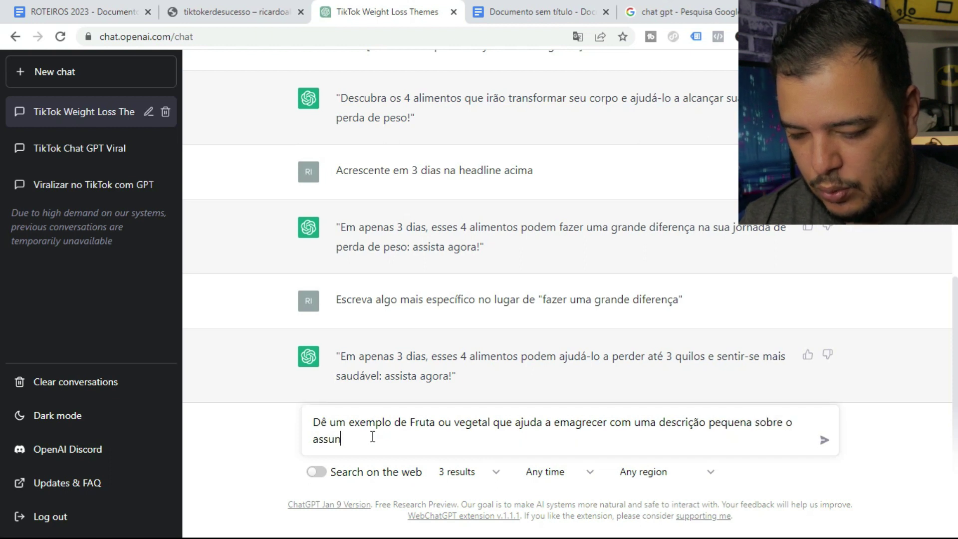
{"action": "triple_click", "coordinate": [318, 421]}
{"action": "key", "text": "ctrl+c"}
{"action": "key", "text": "Return"}
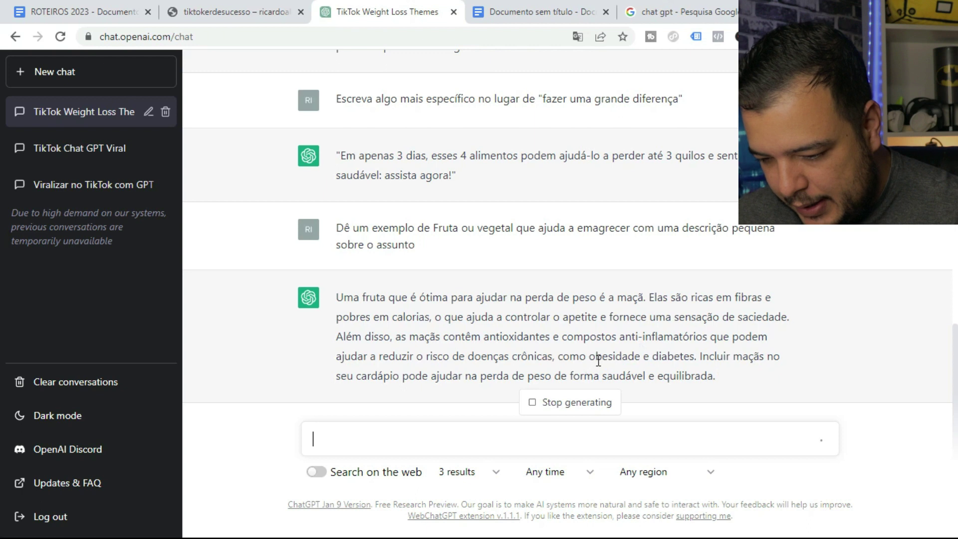
Step: Copy ChatGPT's answer about apples into the Google Docs script after the label "alimento 1 -", below the "Passe o conteúdo em tópicos" line
{"action": "left_click_drag", "start_coordinate": [724, 381], "coordinate": [336, 297]}
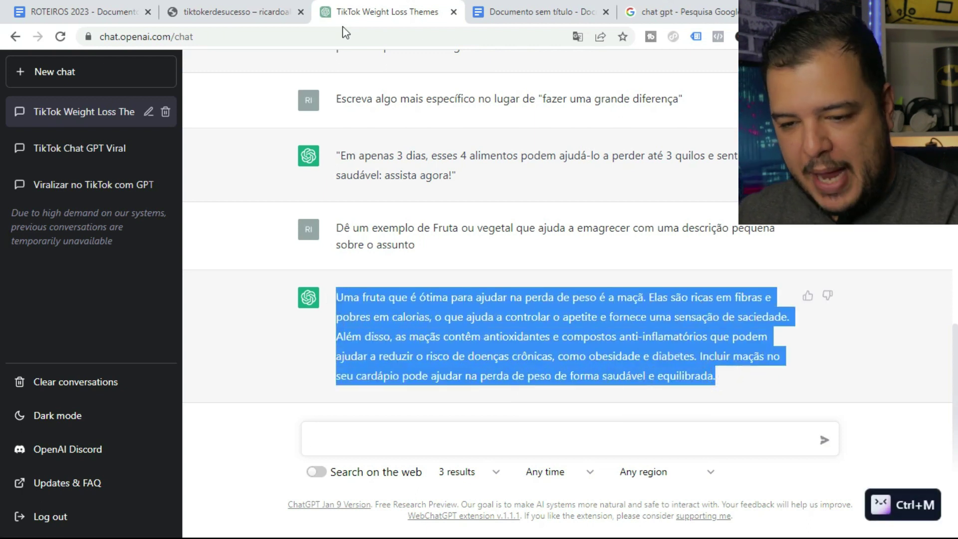
{"action": "left_click", "coordinate": [523, 11]}
{"action": "type", "text": "alimento"}
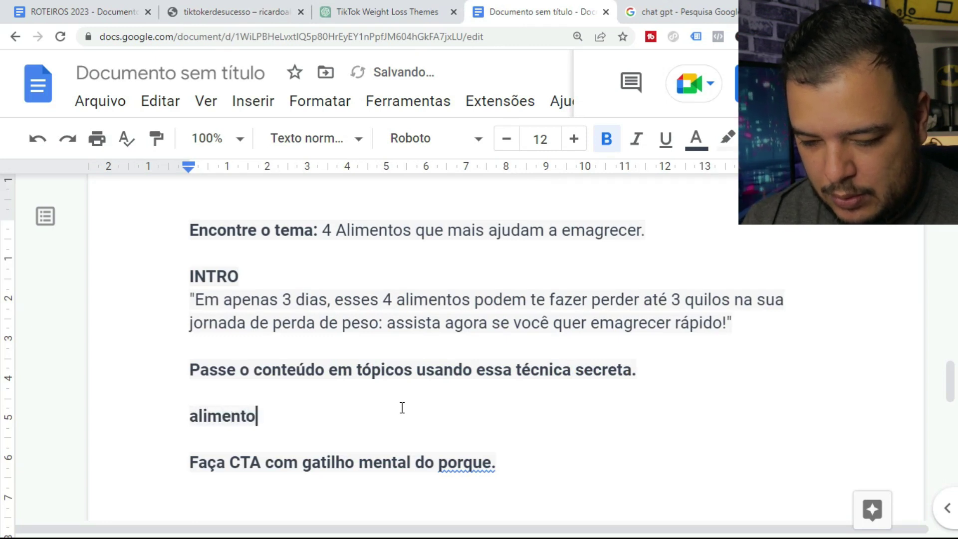
{"action": "type", "text": " 1 -"}
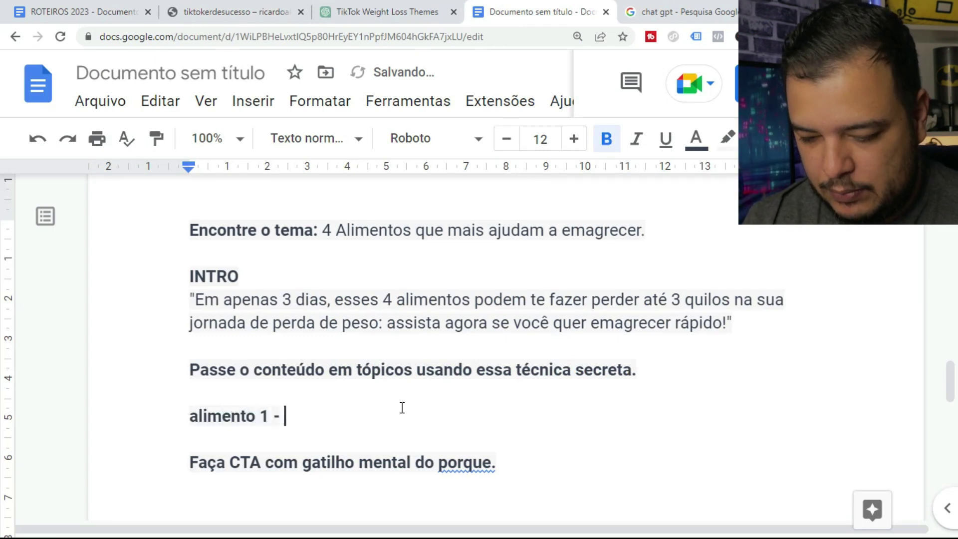
{"action": "key", "text": "ctrl+v"}
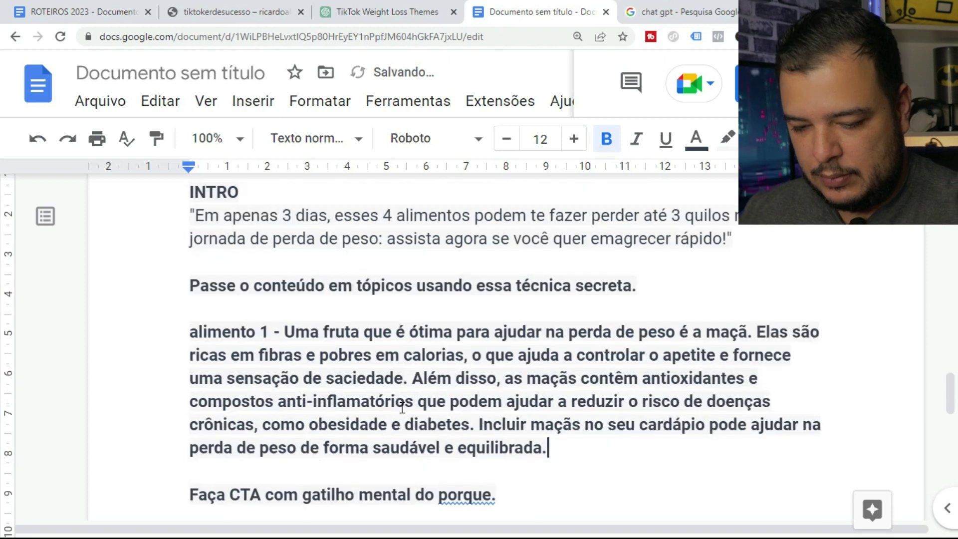
Step: Insert "Maçã: " before the pasted apple description and add blank lines after the paragraph
{"action": "left_click", "coordinate": [286, 331]}
{"action": "type", "text": "Maç"}
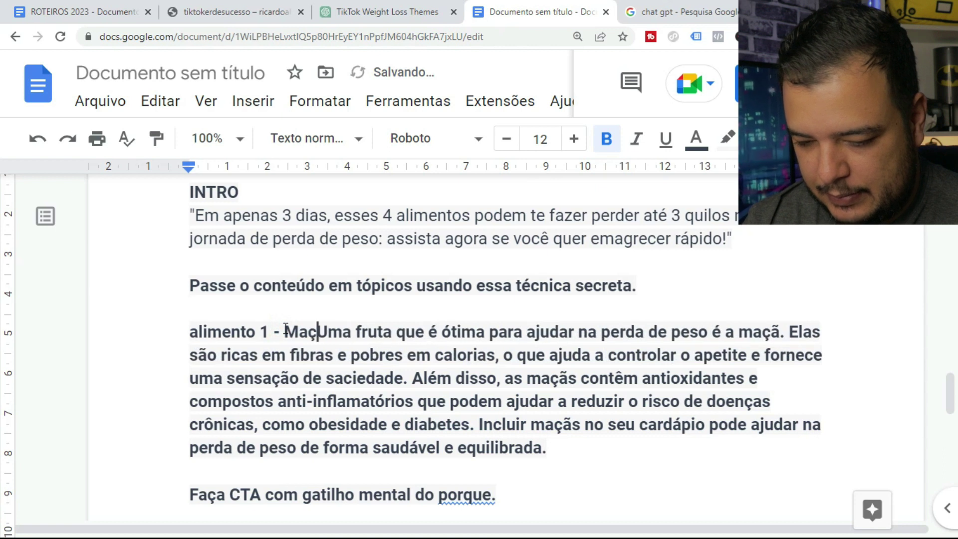
{"action": "type", "text": "ã"}
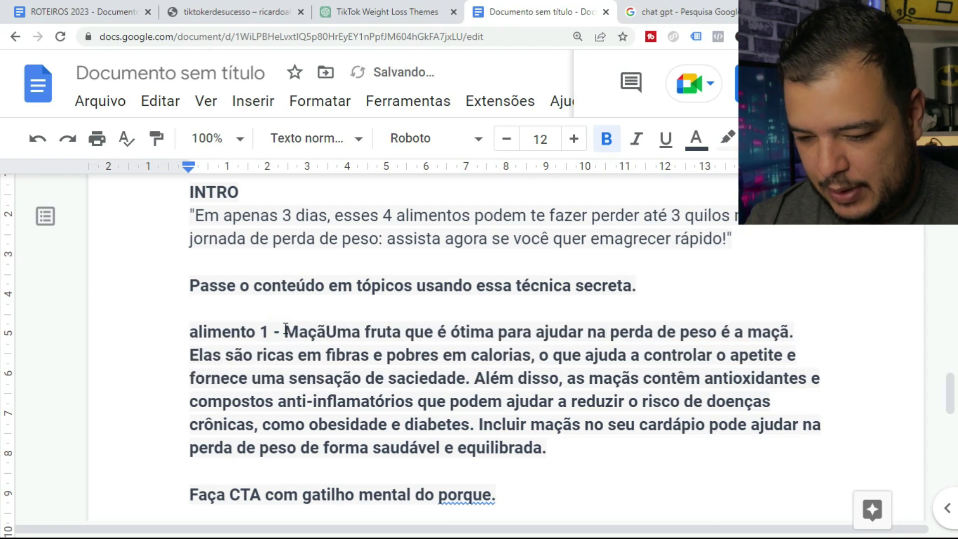
{"action": "type", "text": ":"}
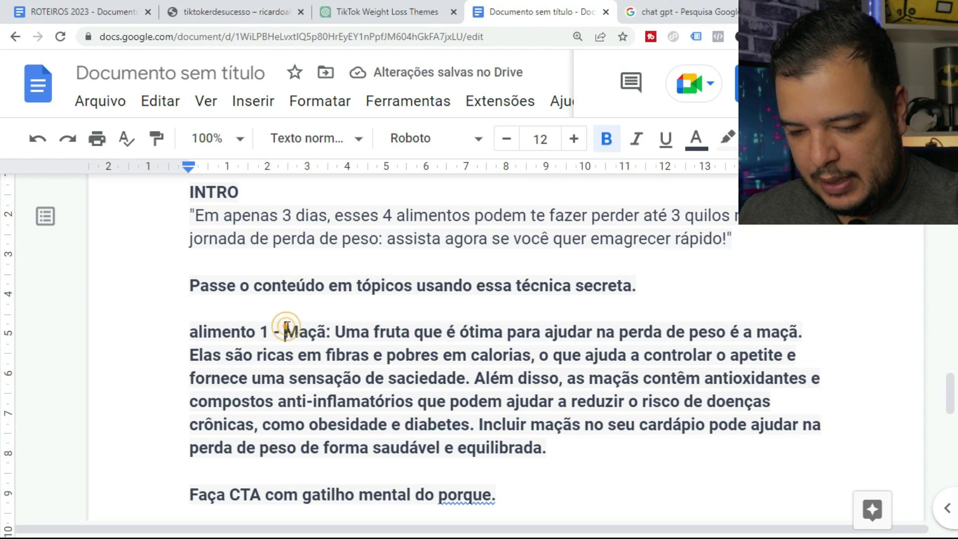
{"action": "left_click", "coordinate": [574, 450]}
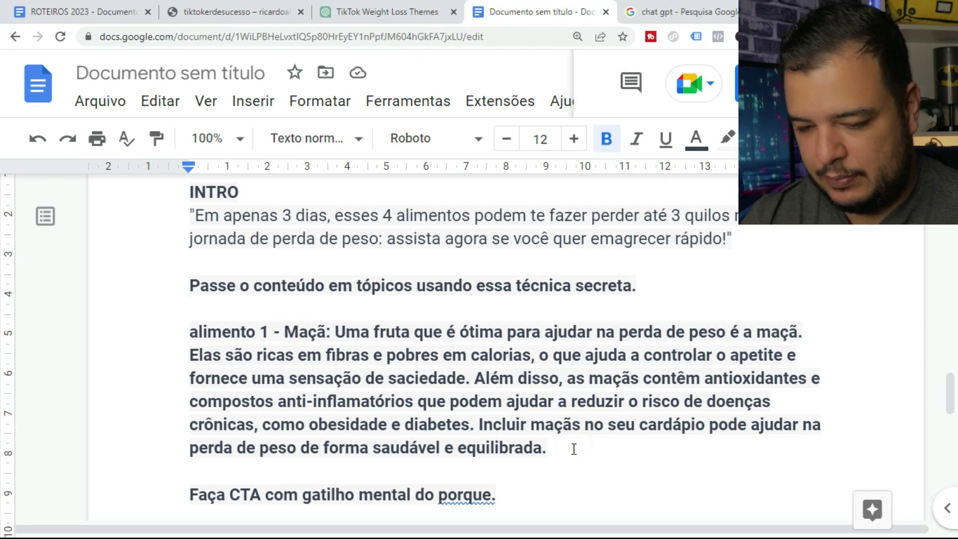
{"action": "key", "text": "Return"}
{"action": "key", "text": "Return"}
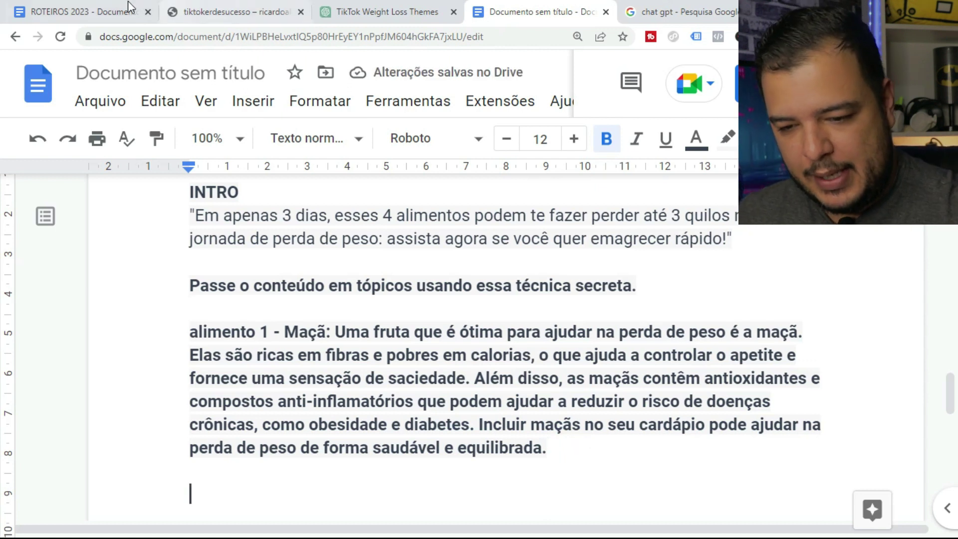
Step: Return to the ChatGPT conversation and check the second food in the list, "Proteínas magras"
{"action": "left_click", "coordinate": [352, 12]}
{"action": "scroll", "coordinate": [412, 371], "scroll_direction": "up", "scroll_amount": 10}
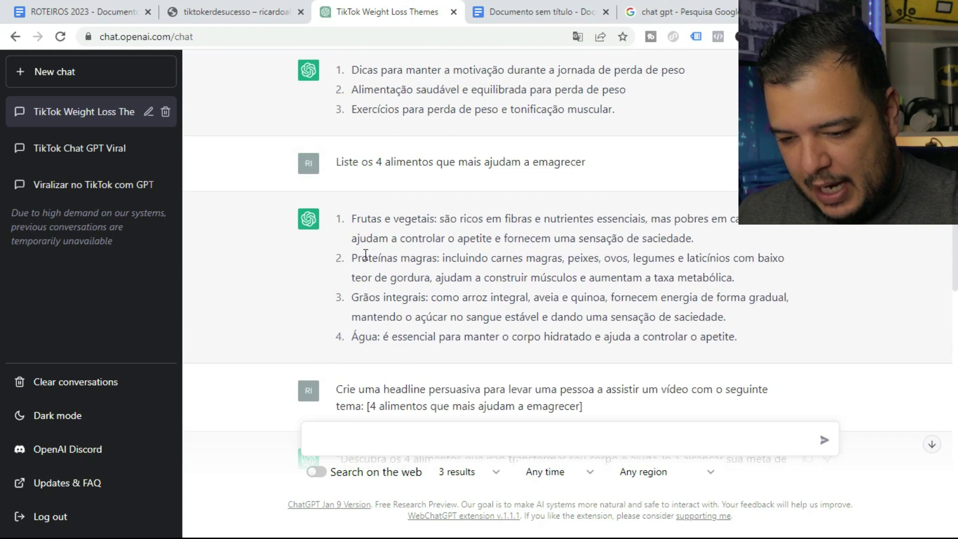
{"action": "left_click_drag", "start_coordinate": [353, 256], "coordinate": [435, 257]}
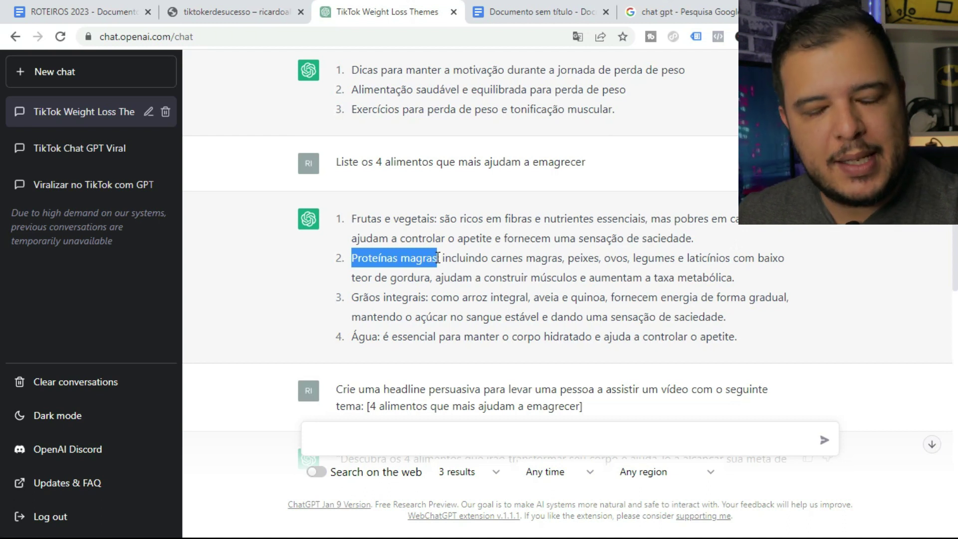
{"action": "key", "text": "ctrl+m"}
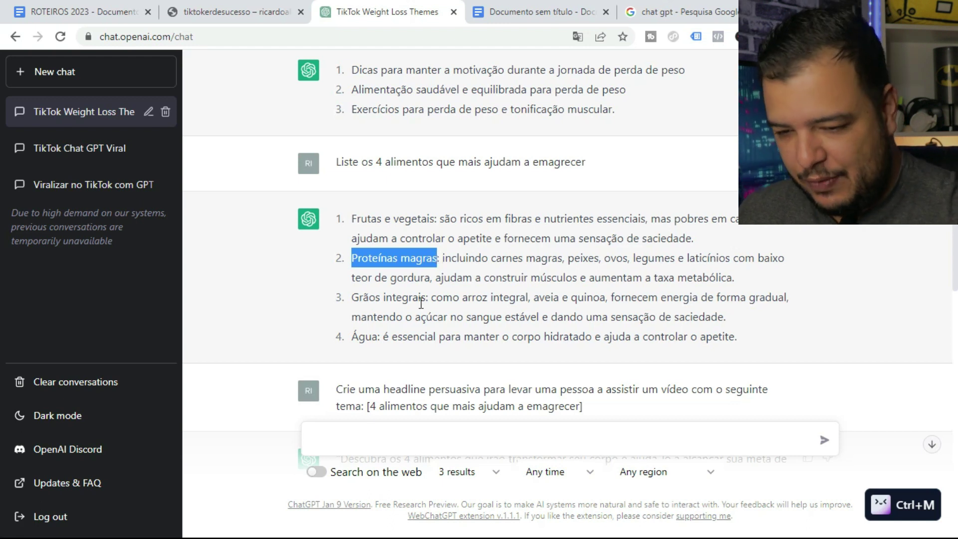
Step: Back in the untitled Google Docs script, remove bold from the apple text after "alimento 1 -" and add a line below it
{"action": "left_click", "coordinate": [107, 12]}
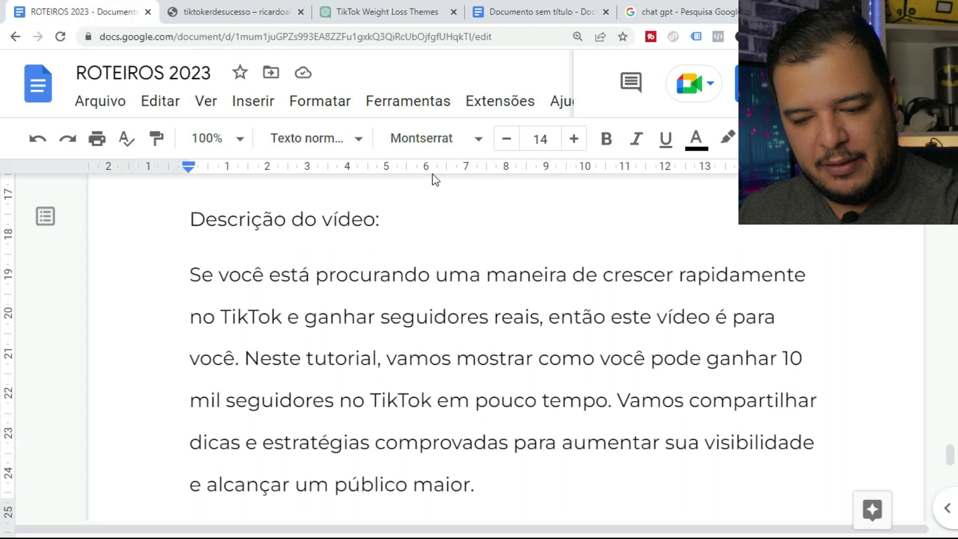
{"action": "left_click", "coordinate": [552, 7]}
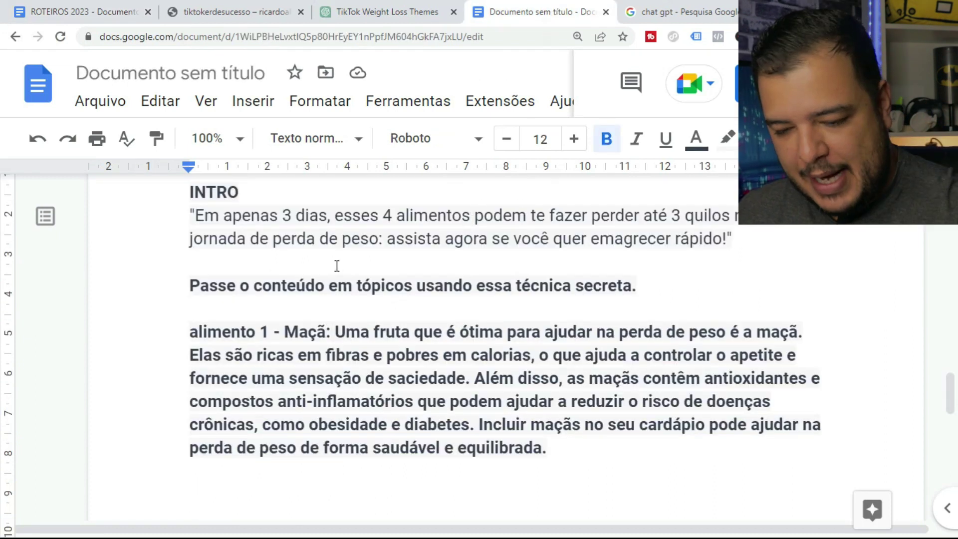
{"action": "left_click_drag", "start_coordinate": [284, 332], "coordinate": [597, 450]}
{"action": "key", "text": "ctrl+b"}
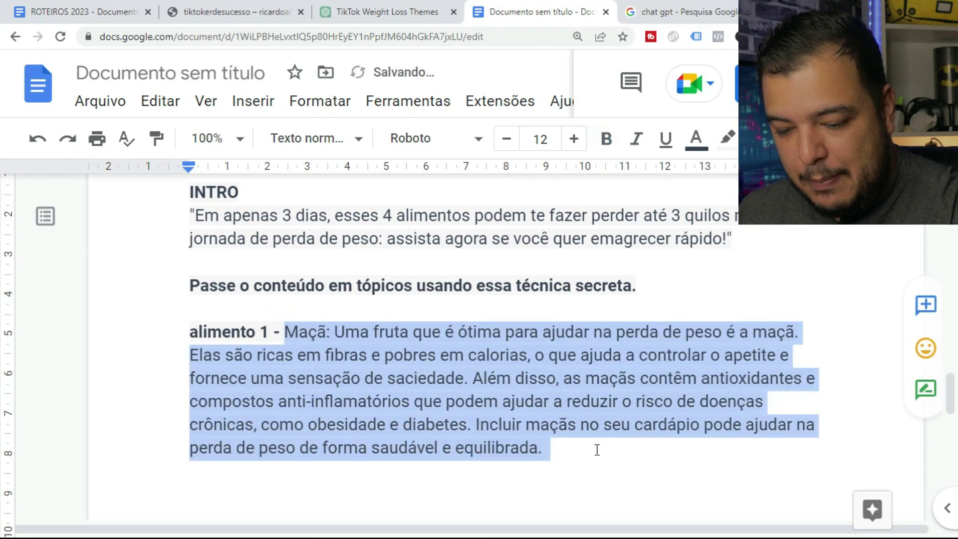
{"action": "left_click", "coordinate": [594, 428]}
{"action": "left_click", "coordinate": [574, 450]}
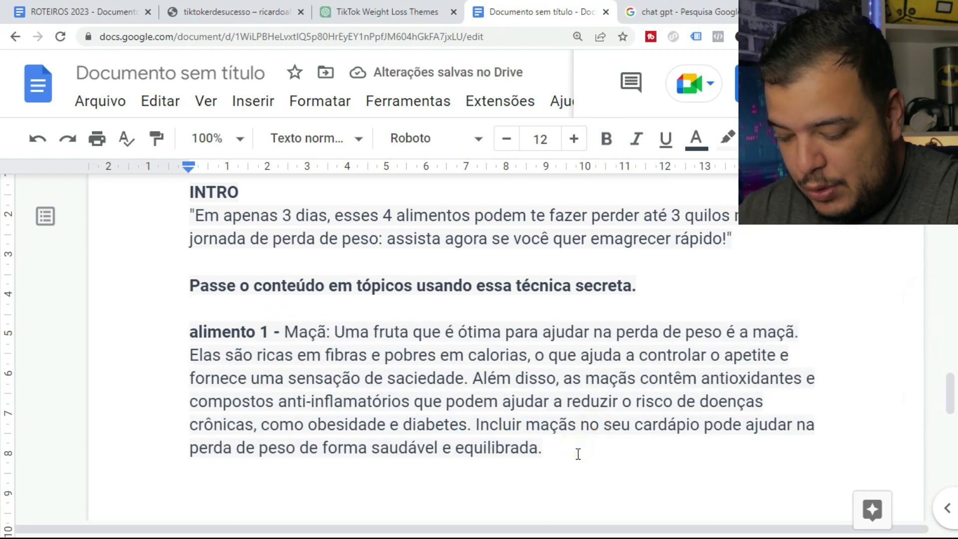
{"action": "key", "text": "Return"}
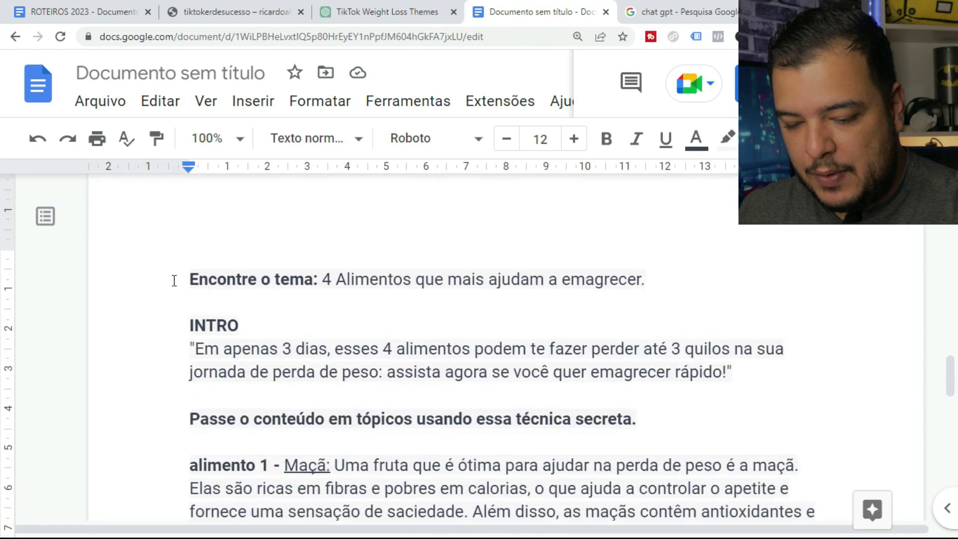
Step: Review the INTRO headline and the "alimento 1" paragraph in the script
{"action": "scroll", "coordinate": [175, 281], "scroll_direction": "up", "scroll_amount": 1}
{"action": "left_click_drag", "start_coordinate": [192, 332], "coordinate": [763, 379]}
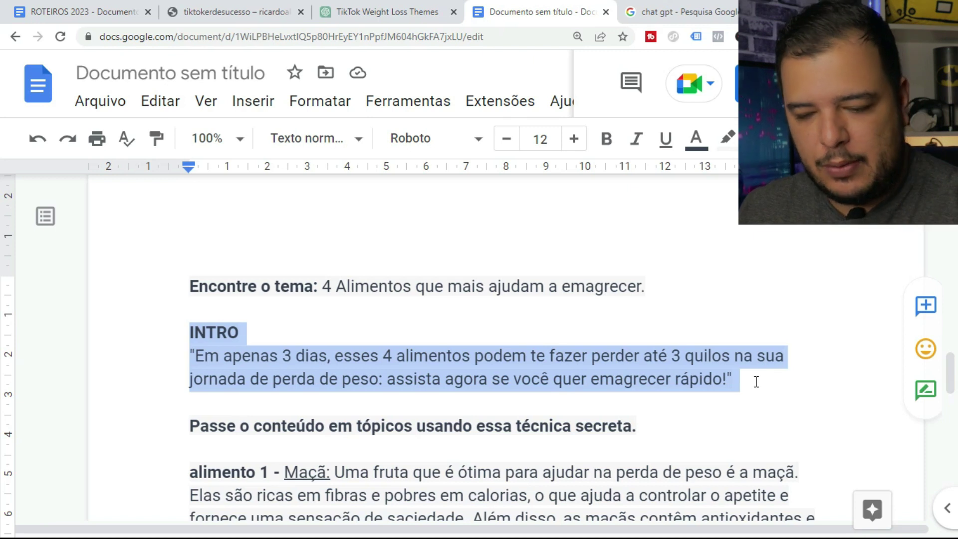
{"action": "scroll", "coordinate": [756, 382], "scroll_direction": "down", "scroll_amount": 3}
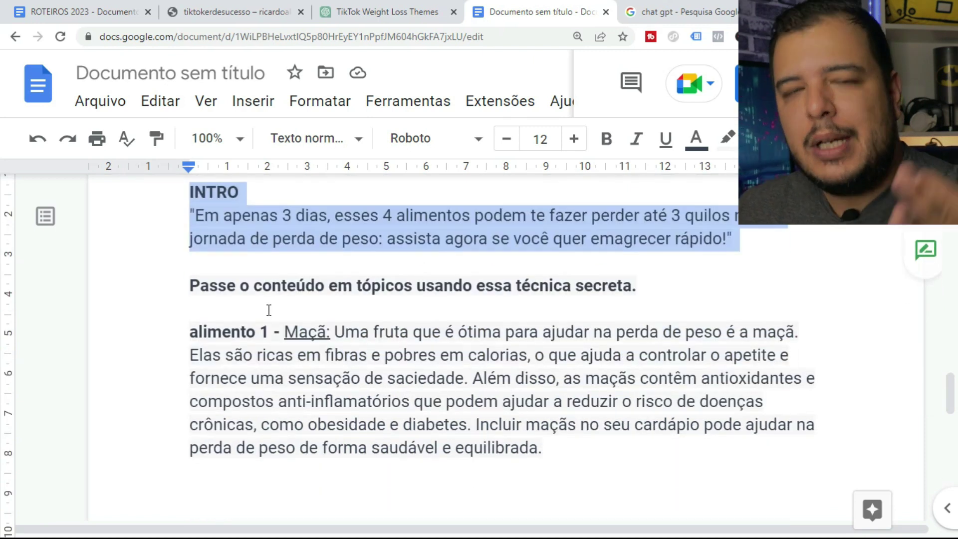
{"action": "left_click_drag", "start_coordinate": [191, 330], "coordinate": [358, 354]}
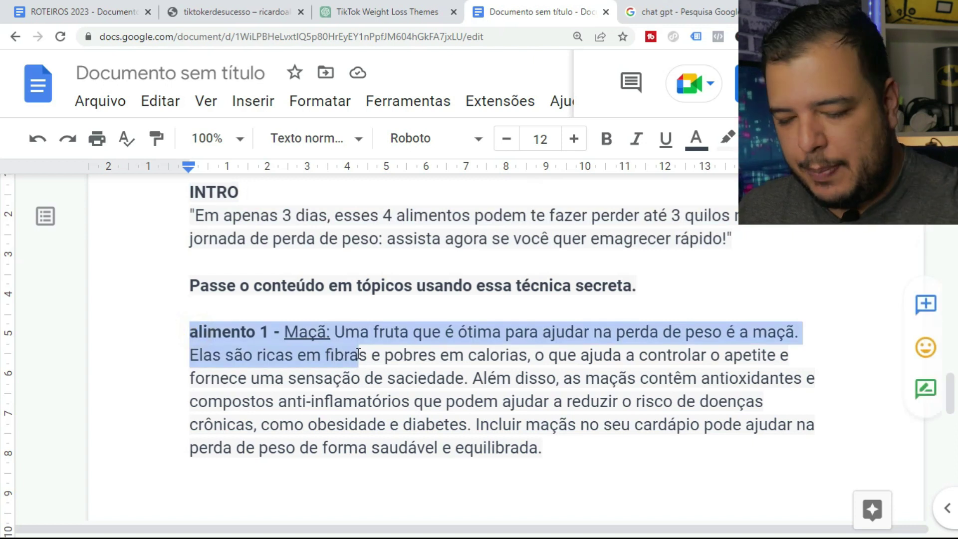
Step: Add a new line below the heading "Faça CTA com gatilho mental do porque." in the script
{"action": "scroll", "coordinate": [373, 391], "scroll_direction": "down", "scroll_amount": 7}
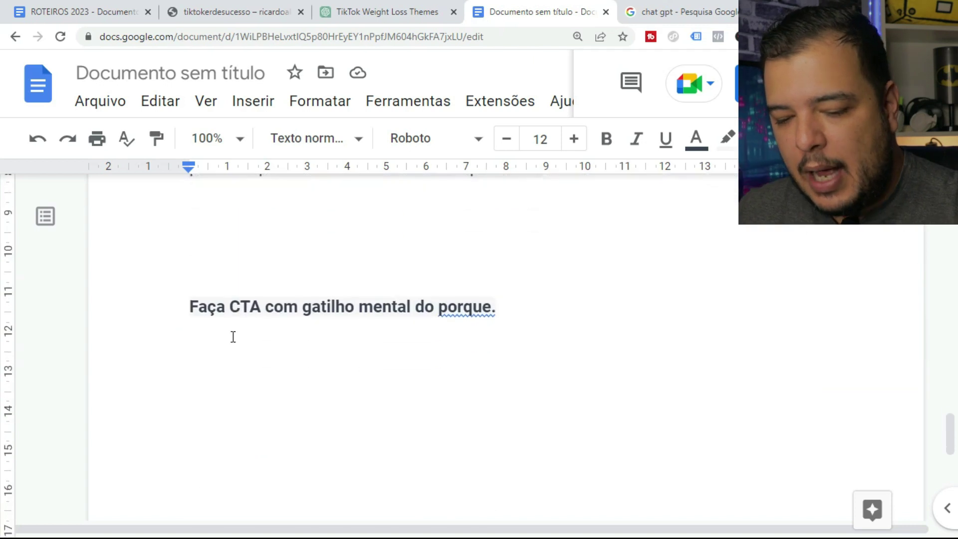
{"action": "left_click", "coordinate": [520, 313]}
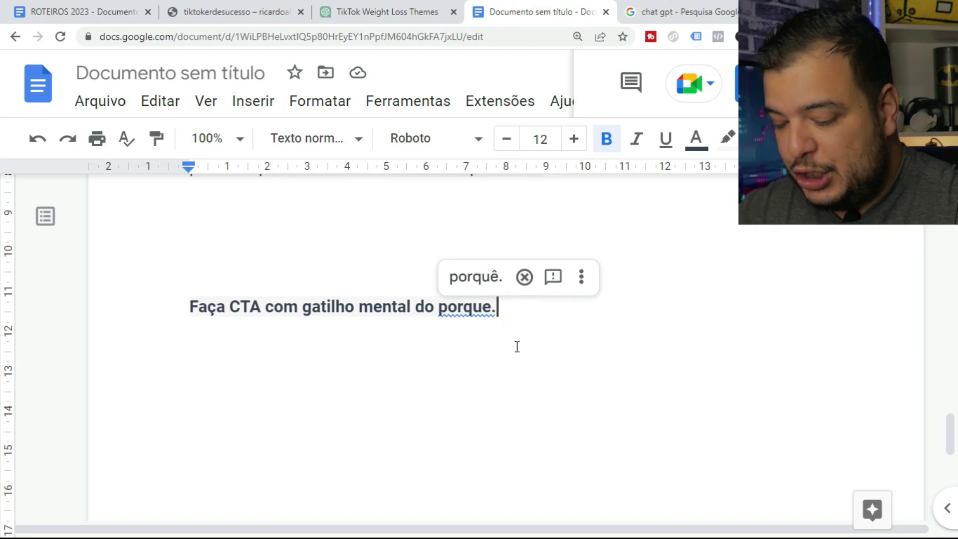
{"action": "key", "text": "Return"}
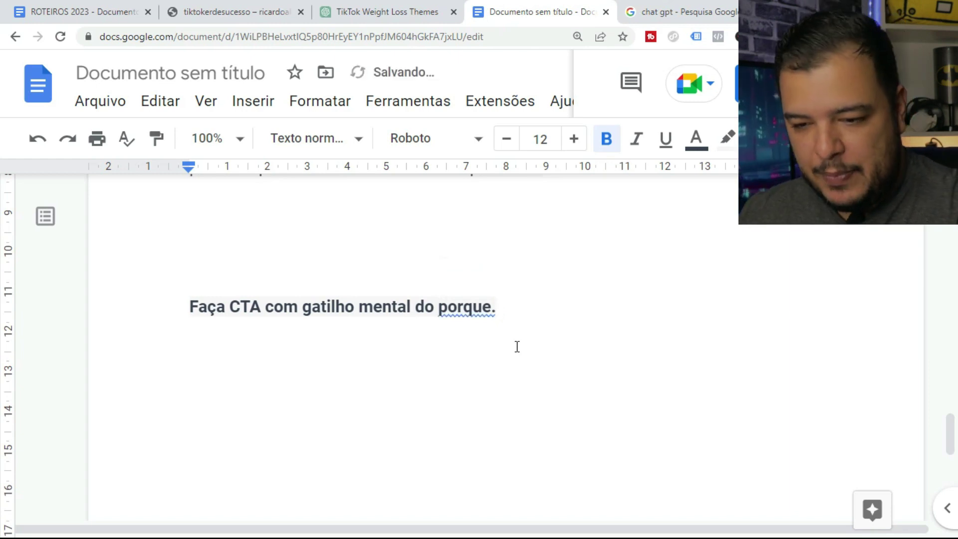
Step: Switch to ChatGPT and send "Escreva uma chamada para ação baseada unicamente em compartilhamento usando o gatilho mental do porque"
{"action": "left_click", "coordinate": [396, 12]}
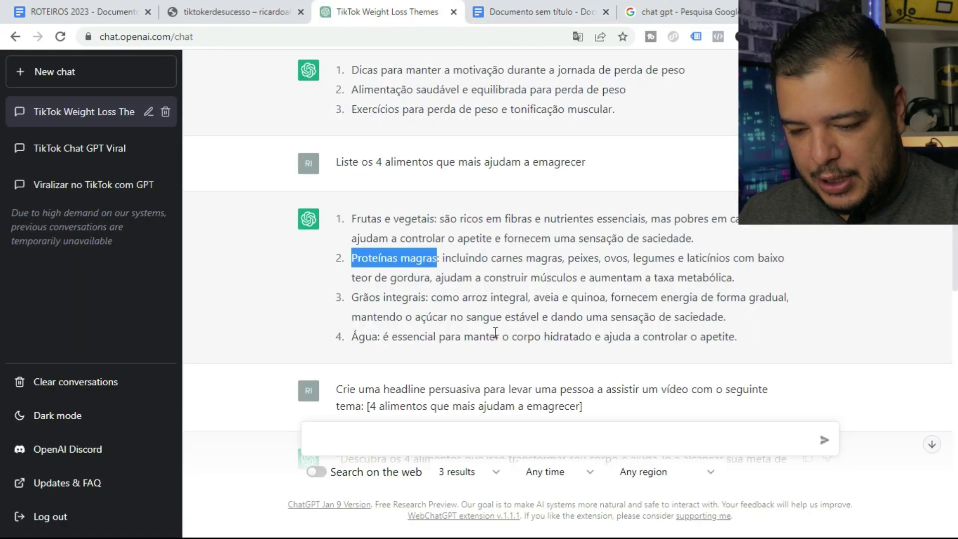
{"action": "left_click", "coordinate": [367, 436]}
{"action": "type", "text": "Escreva uma chamada para ação "}
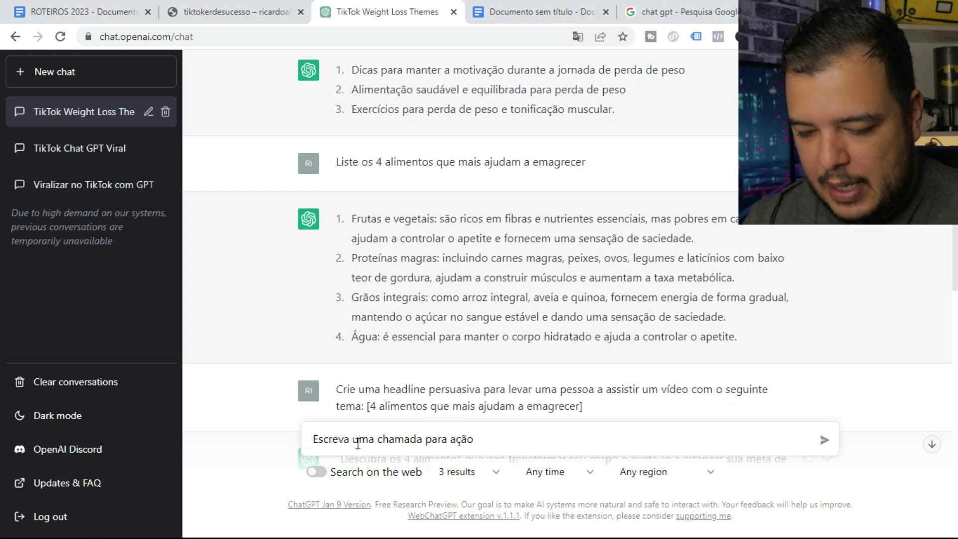
{"action": "type", "text": "basea"}
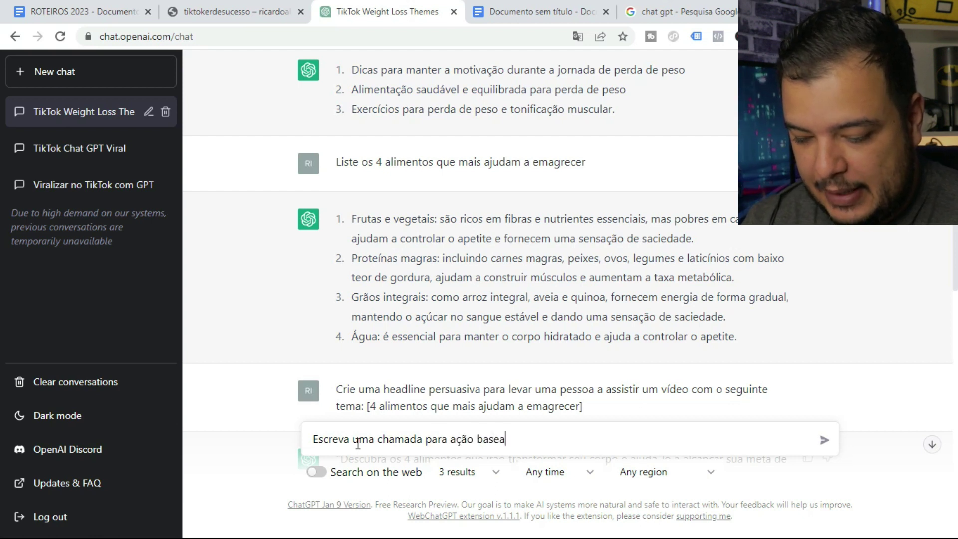
{"action": "type", "text": "da em com"}
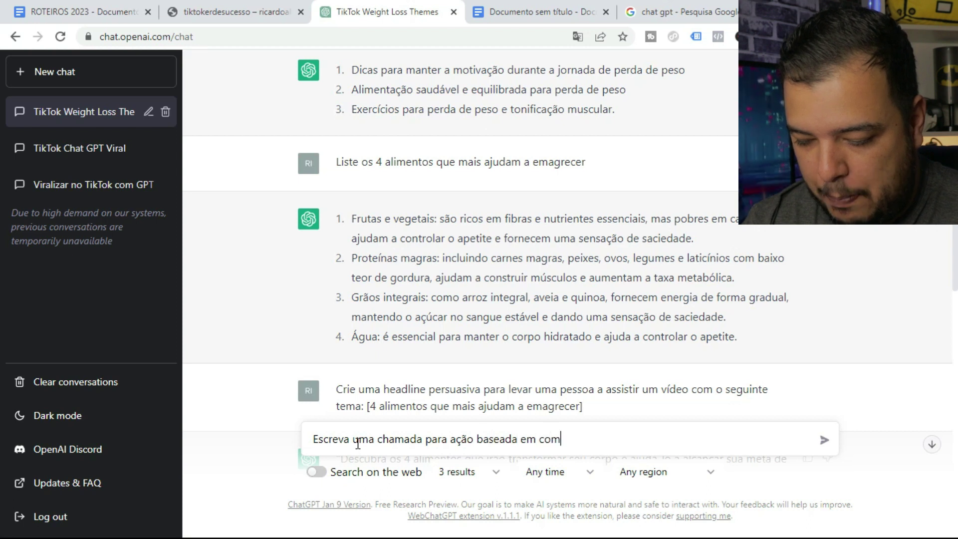
{"action": "type", "text": "partilh"}
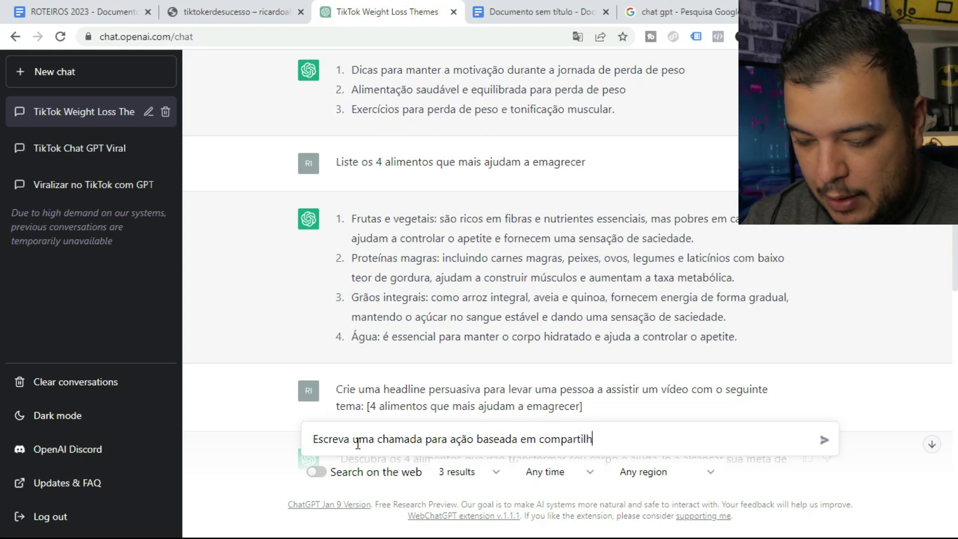
{"action": "key", "text": "BackSpace"}
{"action": "key", "text": "BackSpace"}
{"action": "key", "text": "BackSpace"}
{"action": "key", "text": "BackSpace"}
{"action": "key", "text": "BackSpace"}
{"action": "key", "text": "BackSpace"}
{"action": "key", "text": "BackSpace"}
{"action": "key", "text": "BackSpace"}
{"action": "key", "text": "BackSpace"}
{"action": "key", "text": "BackSpace"}
{"action": "key", "text": "BackSpace"}
{"action": "type", "text": "un"}
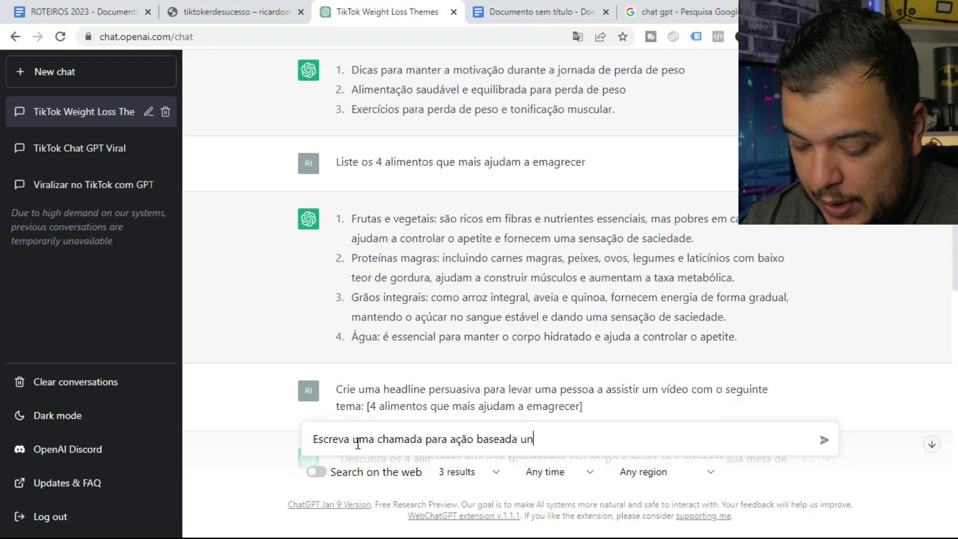
{"action": "type", "text": "icamente em compartilhamento"}
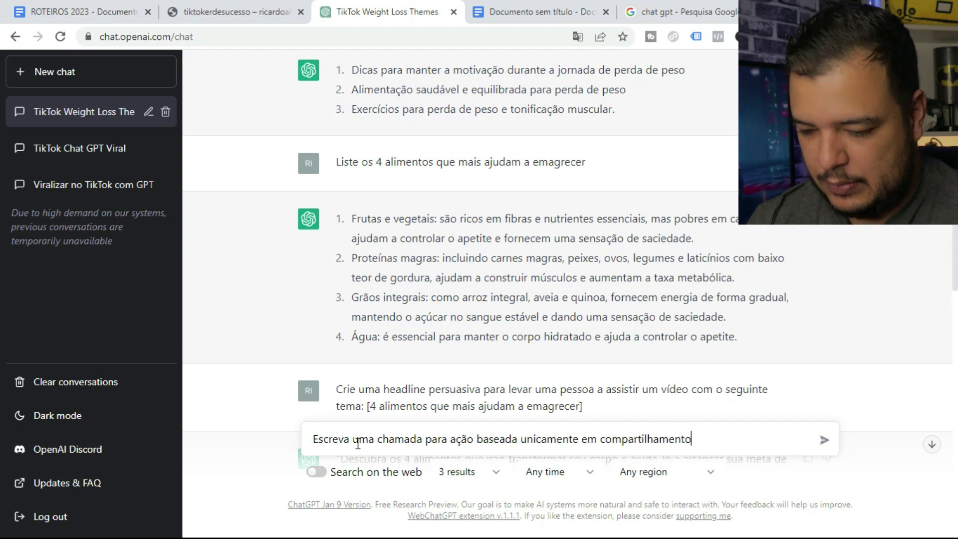
{"action": "type", "text": " usando o gat"}
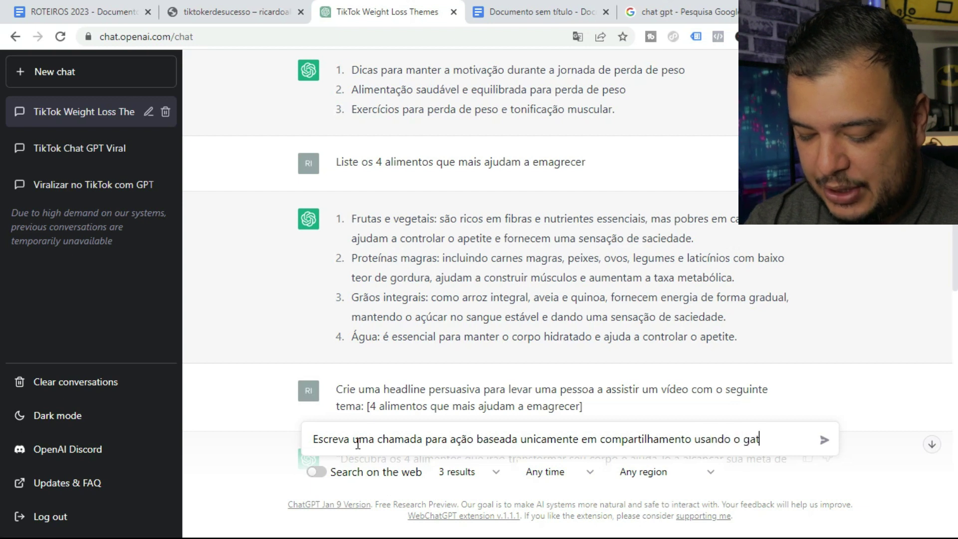
{"action": "type", "text": "ilho mental d"}
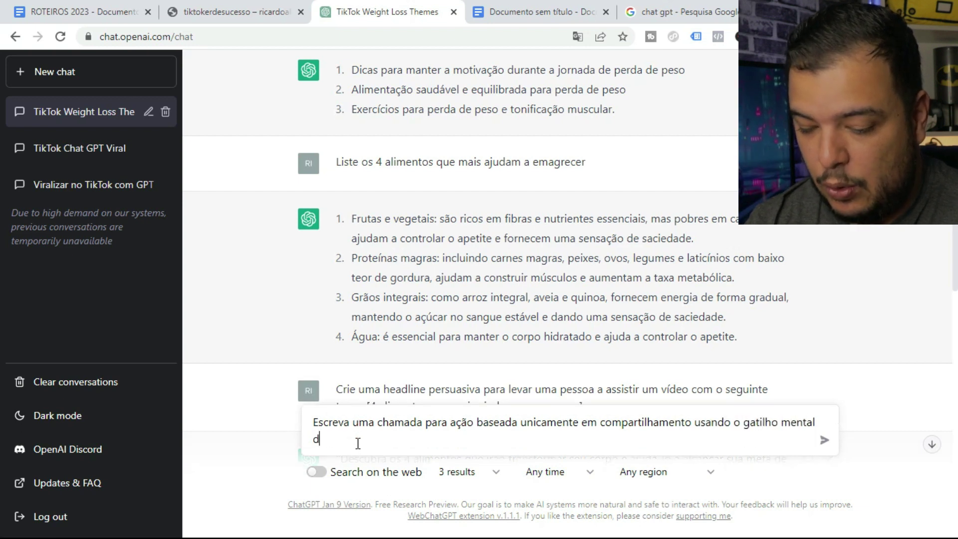
{"action": "type", "text": "o porque"}
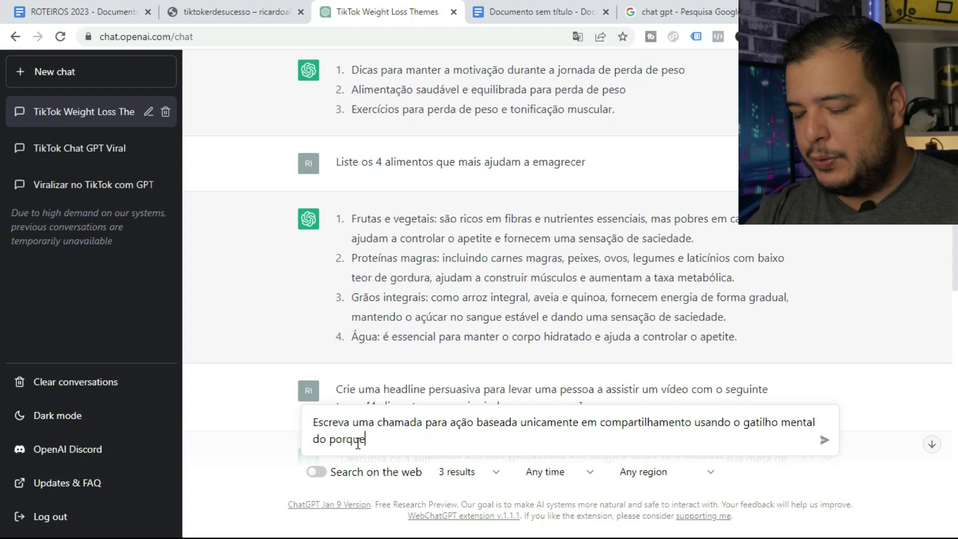
{"action": "key", "text": "Return"}
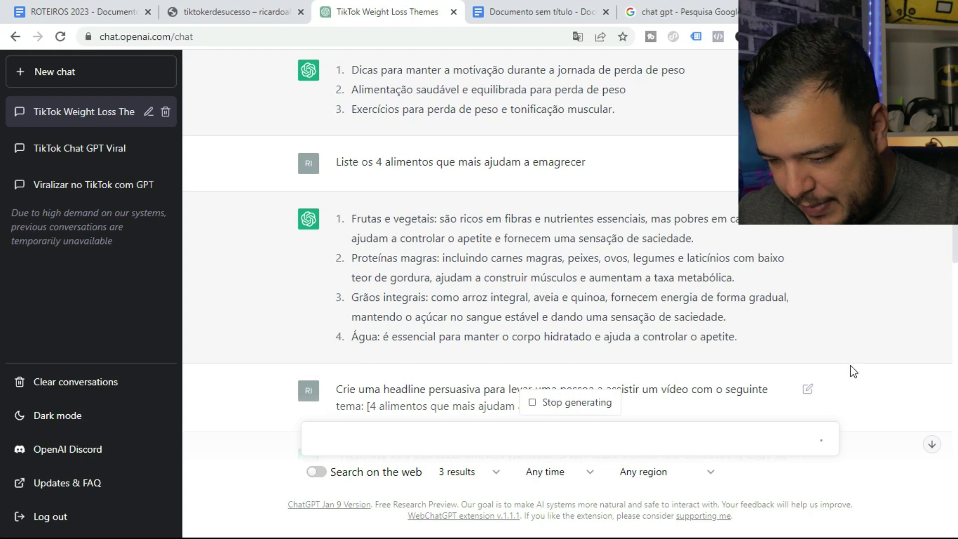
Step: Read ChatGPT's call-to-action reply, examining its opening question and the sentence asking viewers to share the video
{"action": "left_click", "coordinate": [933, 444]}
{"action": "left_click_drag", "start_coordinate": [340, 337], "coordinate": [647, 334]}
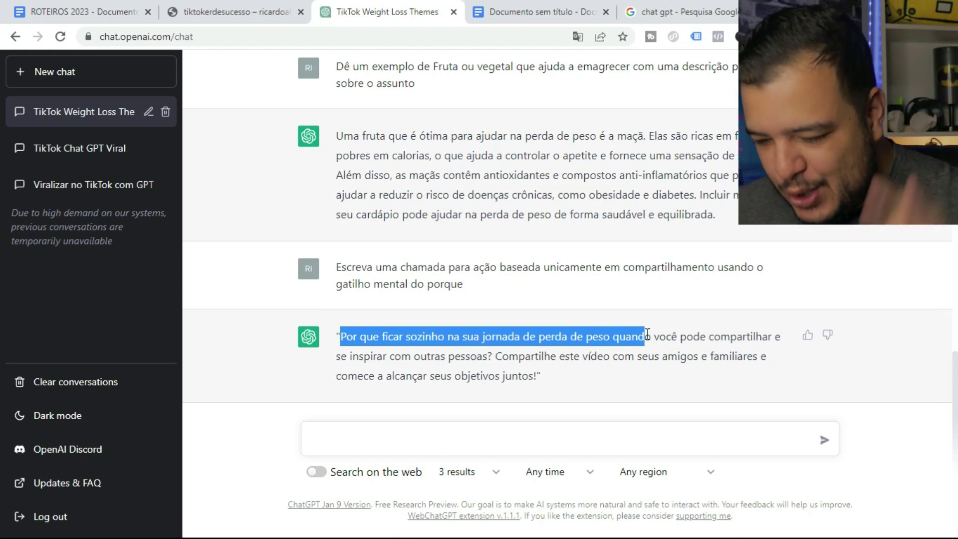
{"action": "left_click_drag", "start_coordinate": [496, 357], "coordinate": [534, 372]}
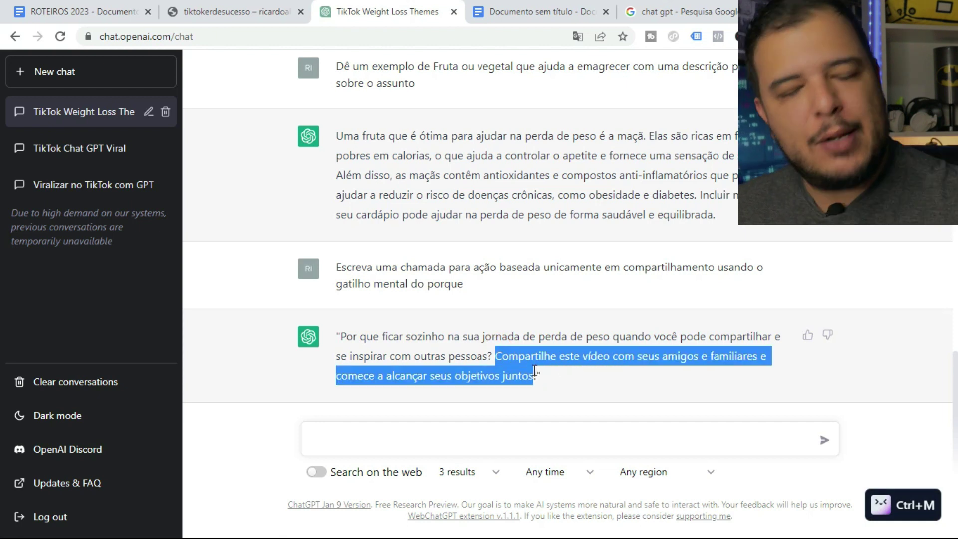
{"action": "key", "text": "ctrl+m"}
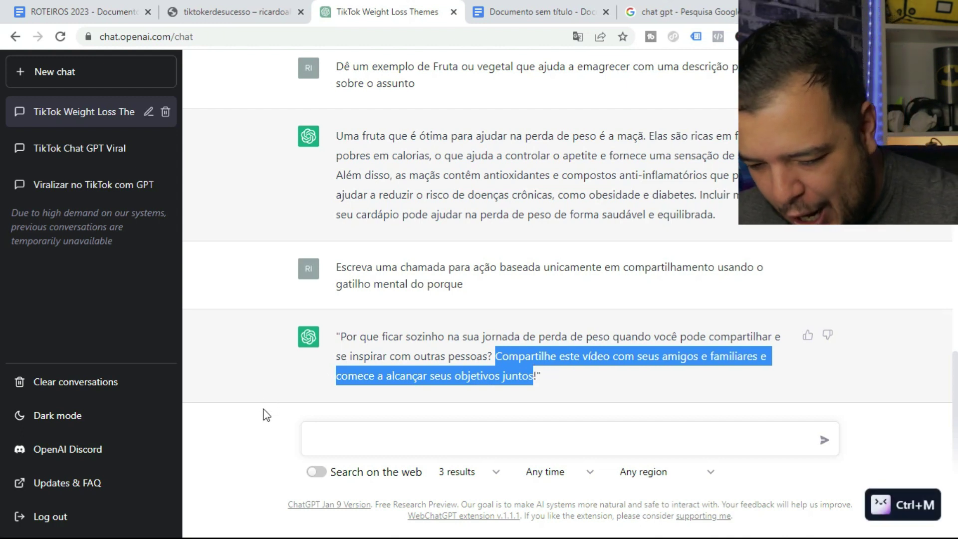
Step: Ask ChatGPT for another version of the call to action with the prompt "De um outro exemplo mais persuasivo"
{"action": "left_click", "coordinate": [373, 440]}
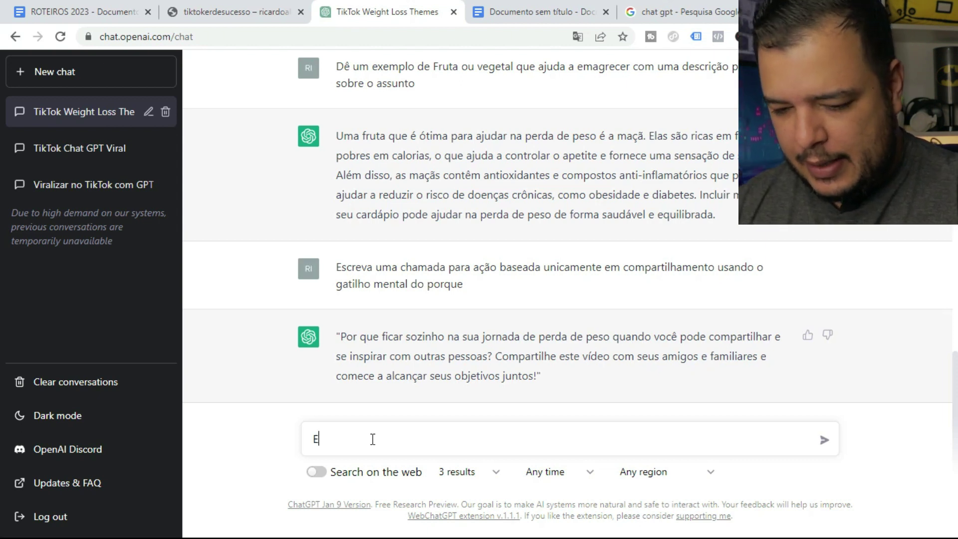
{"action": "type", "text": "De um outro exem"}
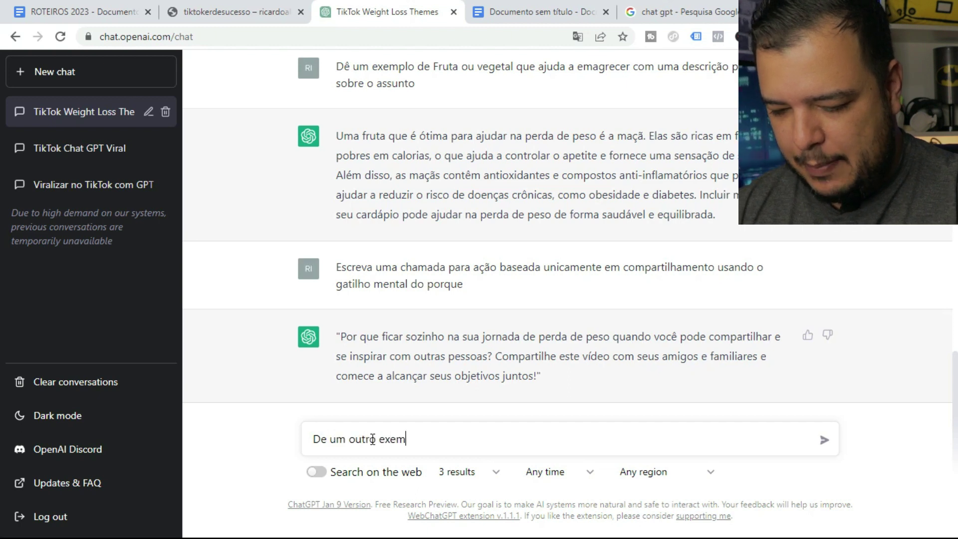
{"action": "type", "text": "plo usando"}
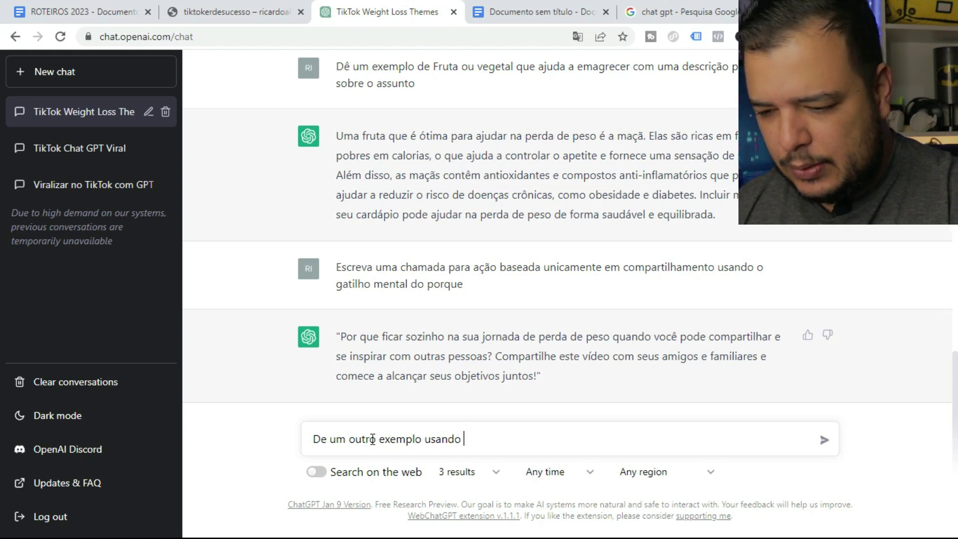
{"action": "key", "text": "BackSpace"}
{"action": "key", "text": "BackSpace"}
{"action": "key", "text": "BackSpace"}
{"action": "key", "text": "BackSpace"}
{"action": "key", "text": "BackSpace"}
{"action": "key", "text": "BackSpace"}
{"action": "key", "text": "BackSpace"}
{"action": "type", "text": "mais persuasiv"}
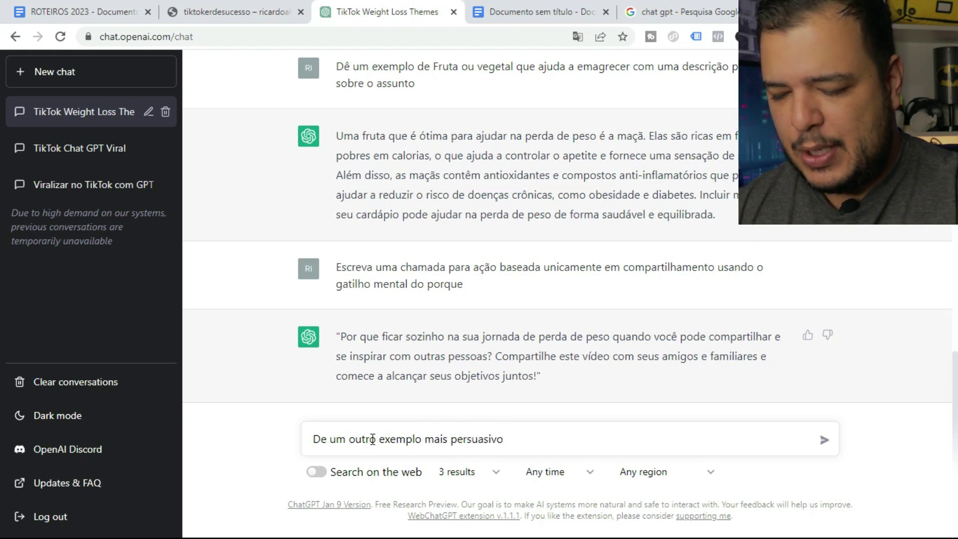
{"action": "key", "text": "Return"}
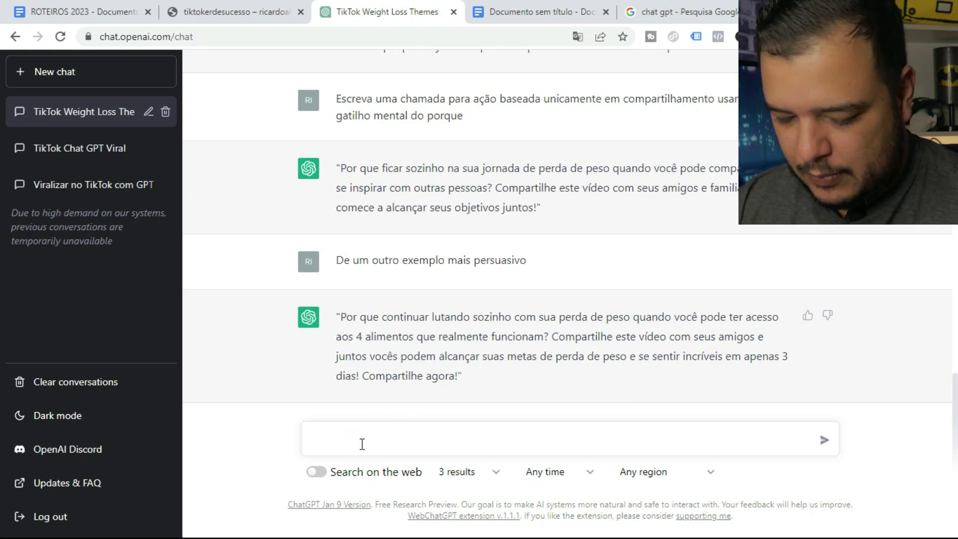
Step: Send ChatGPT the prompt 'De 3 exemplos de CTA baseada em compartilhamento a partir do seguinte exemplo: "Compartilhe o vídeo se você vai perder peso ainda esse ano".'
{"action": "type", "text": "De "}
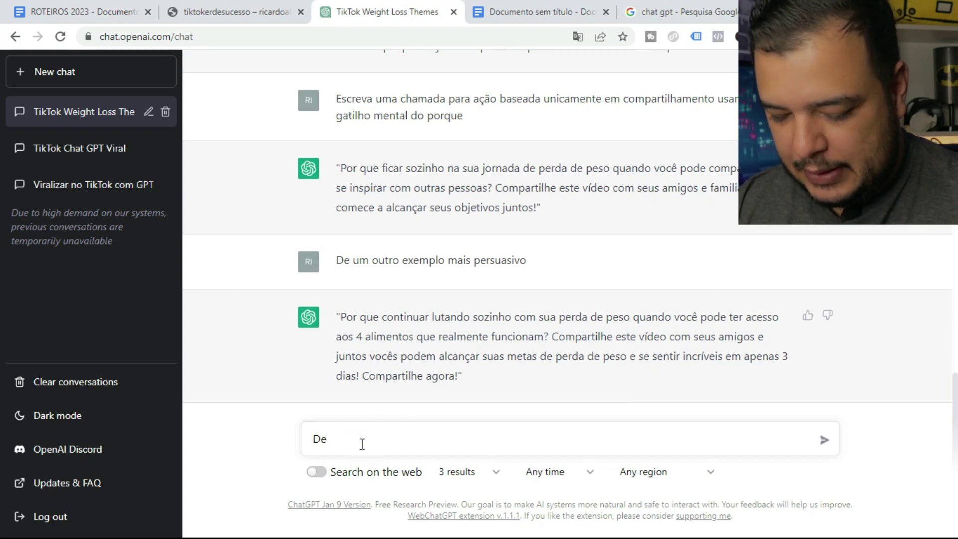
{"action": "type", "text": "3 exemplosde "}
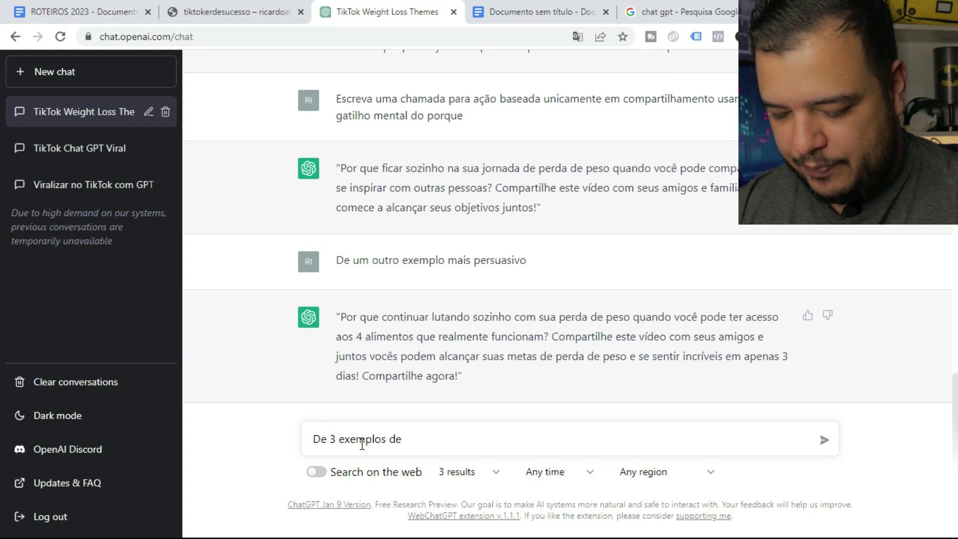
{"action": "type", "text": "CTA"}
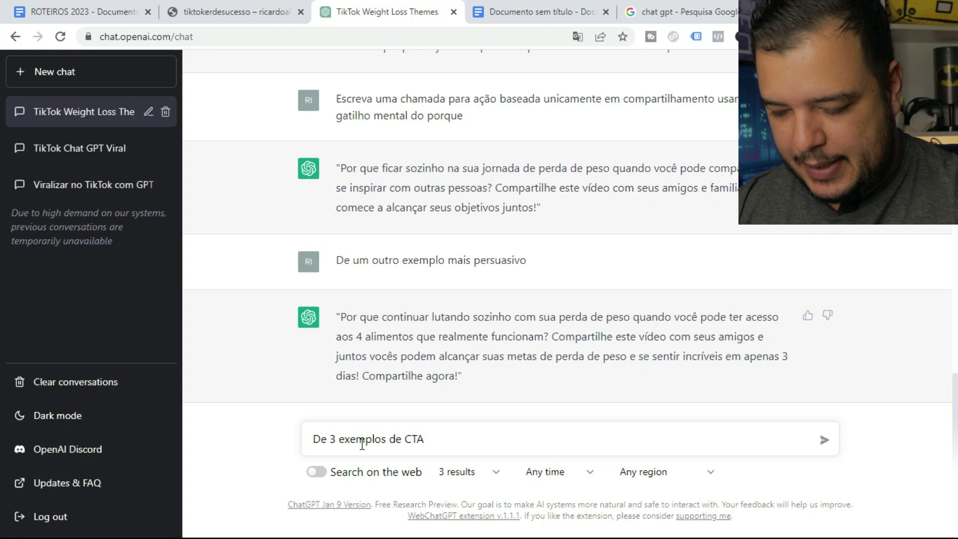
{"action": "type", "text": " baseada "}
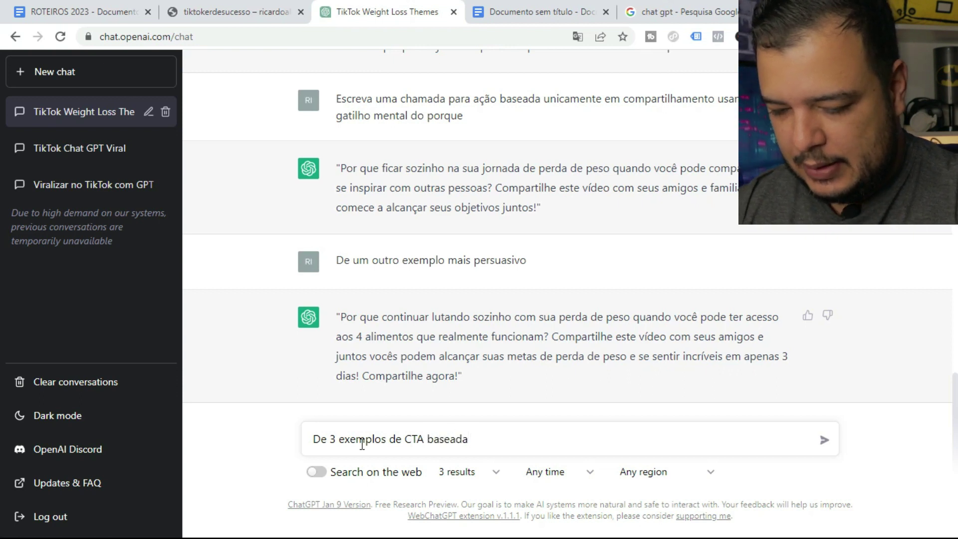
{"action": "type", "text": "em compar"}
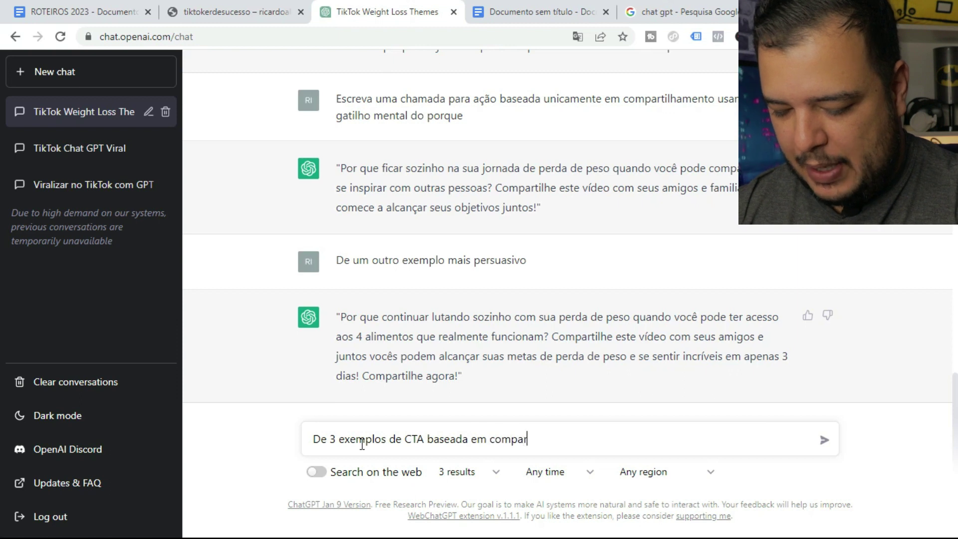
{"action": "type", "text": "tilhamento a"}
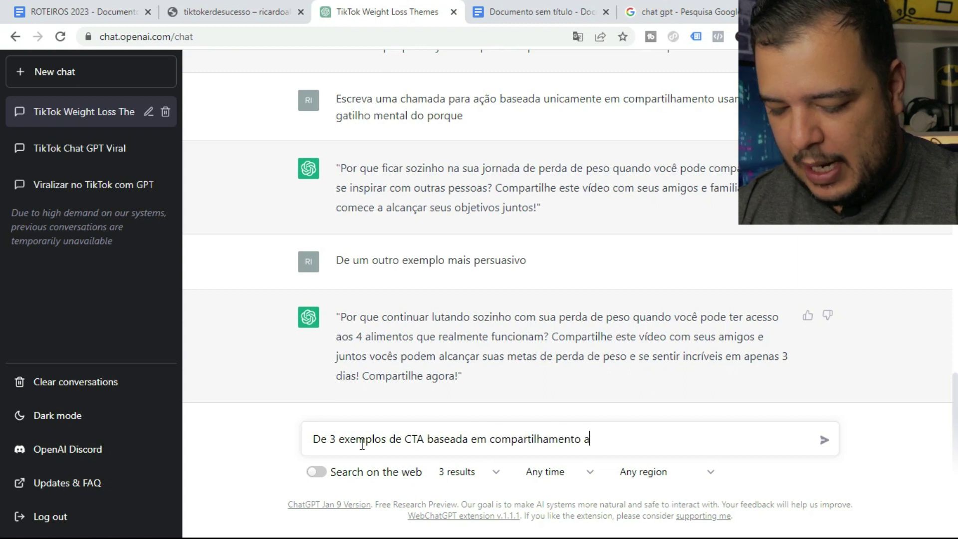
{"action": "type", "text": " partirrdo seguinte ex"}
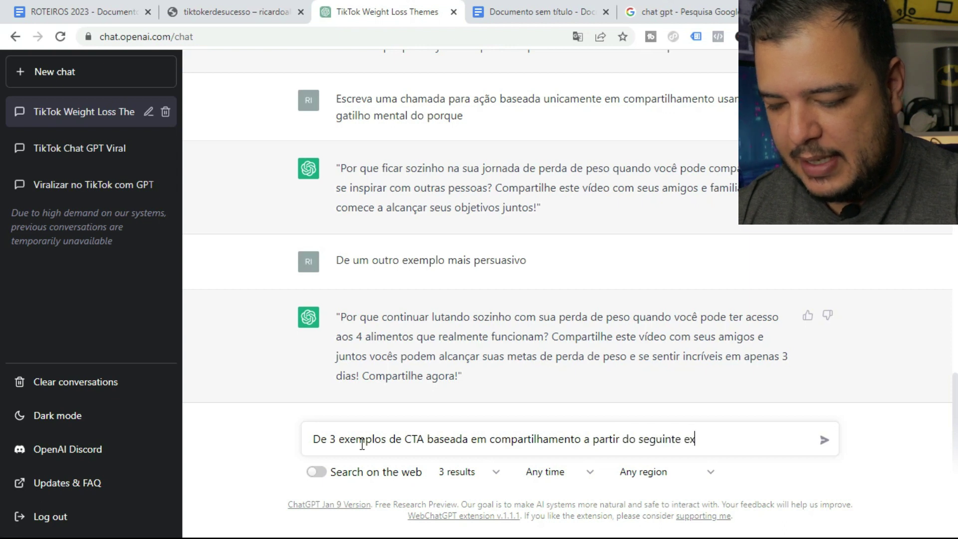
{"action": "type", "text": "emplo"}
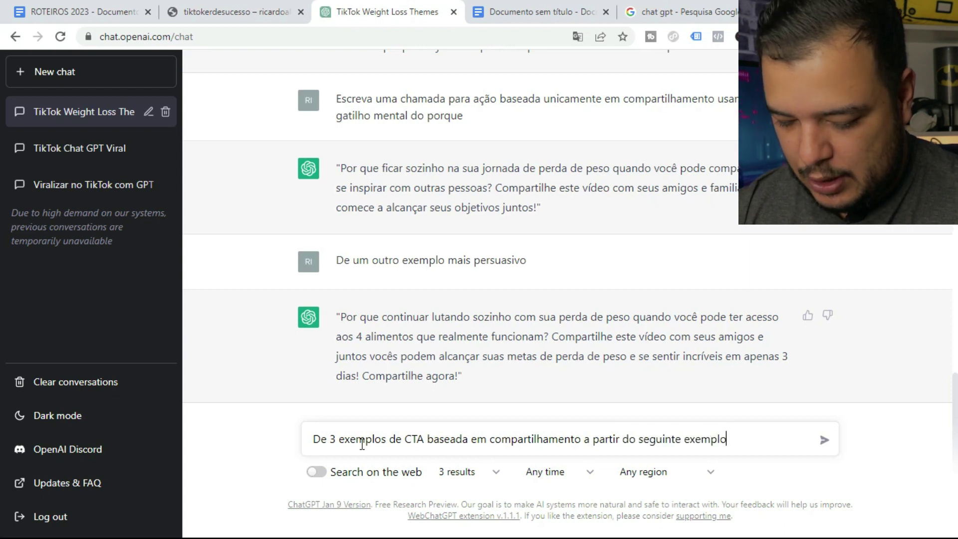
{"action": "type", "text": ": "}
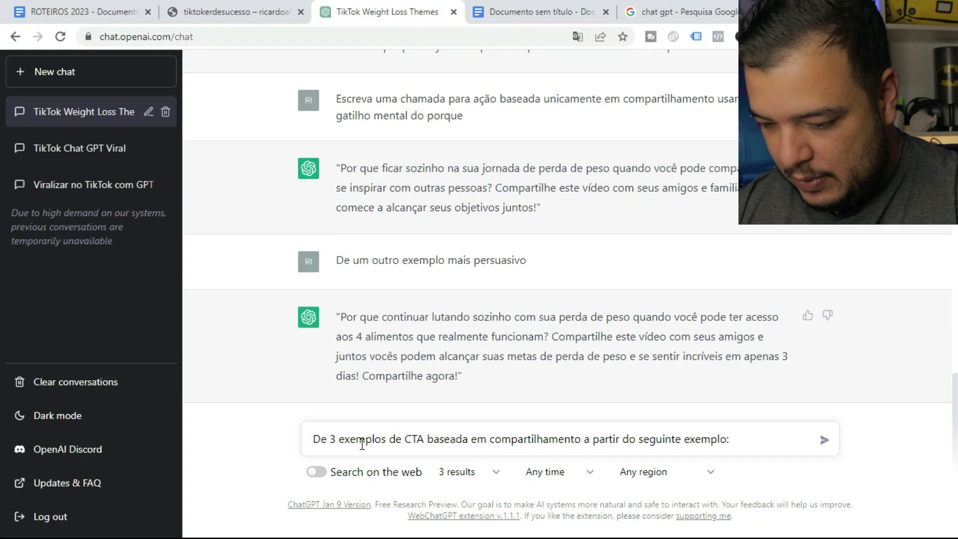
{"action": "type", "text": "\"Comparti"}
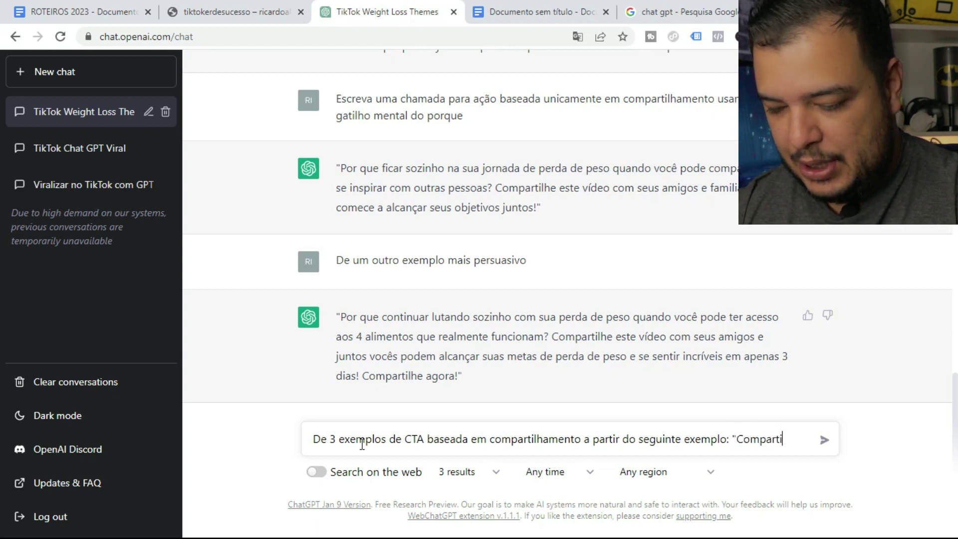
{"action": "type", "text": "lhe o vídeo se v"}
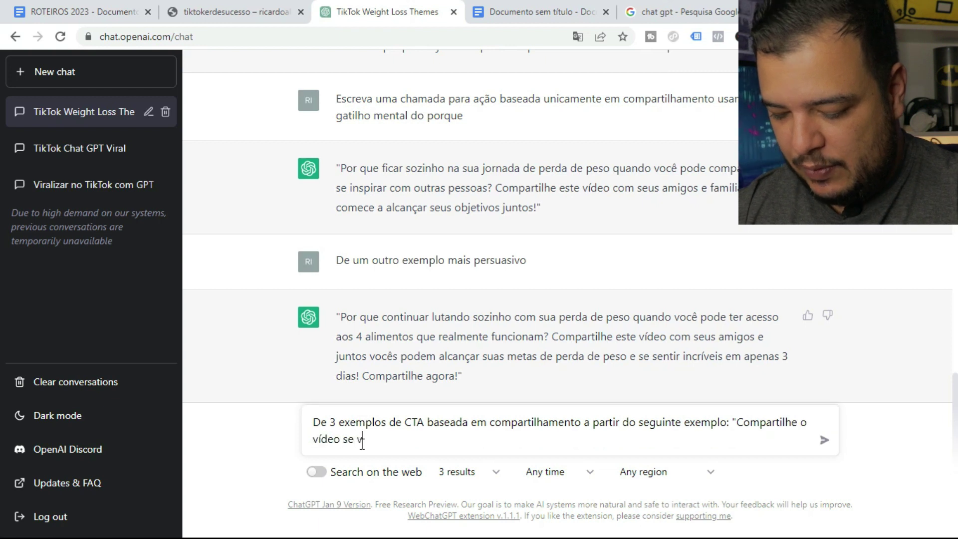
{"action": "type", "text": "ocê vai perde"}
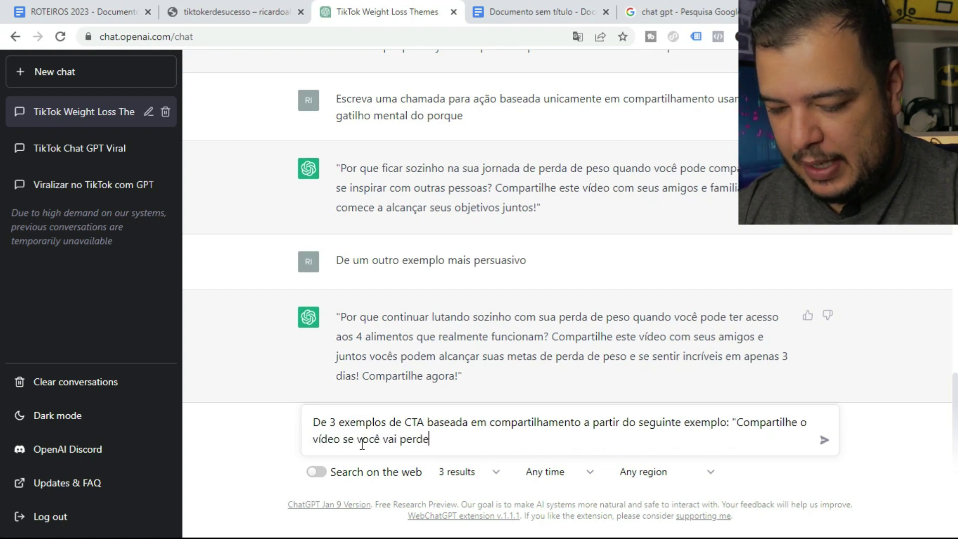
{"action": "type", "text": "r peso ainda ess"}
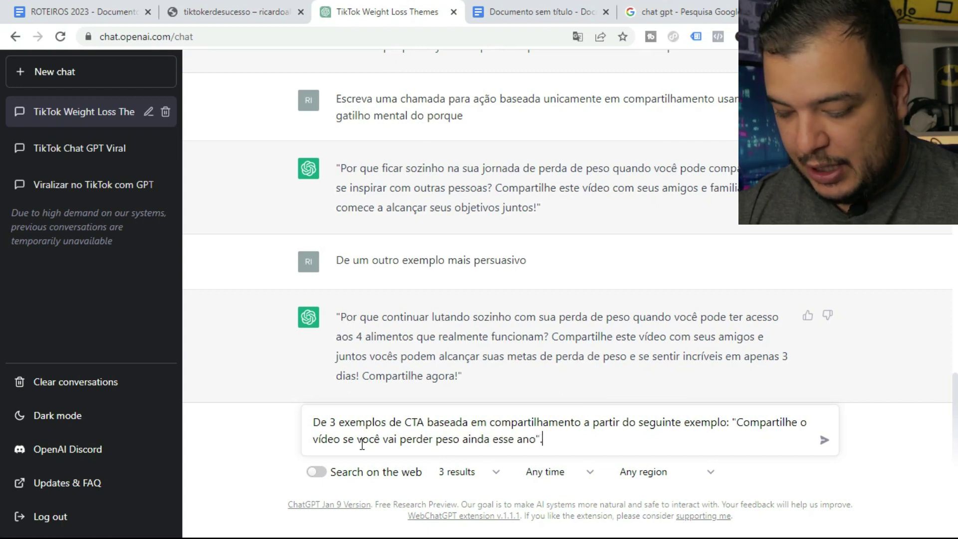
{"action": "type", "text": "e ano\"."}
{"action": "key", "text": "Return"}
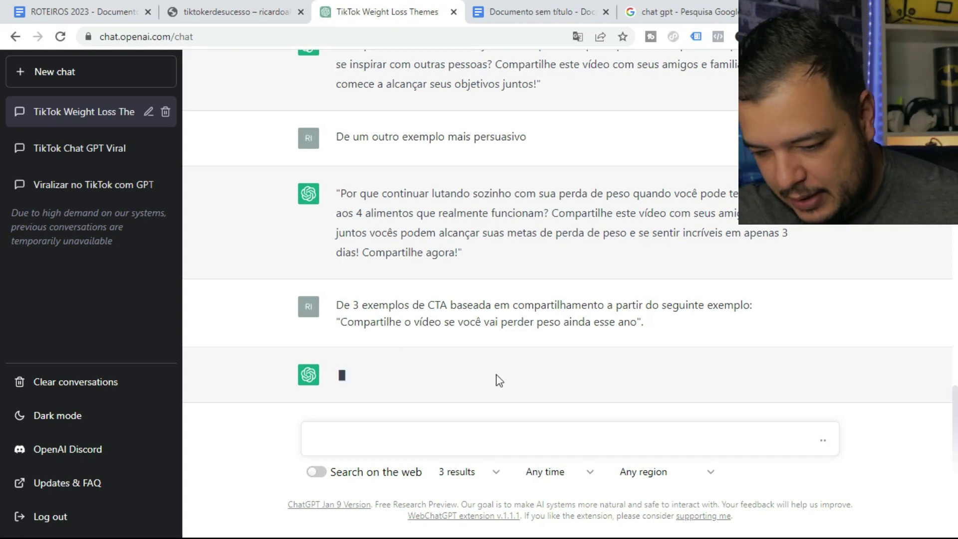
{"action": "left_click", "coordinate": [398, 389]}
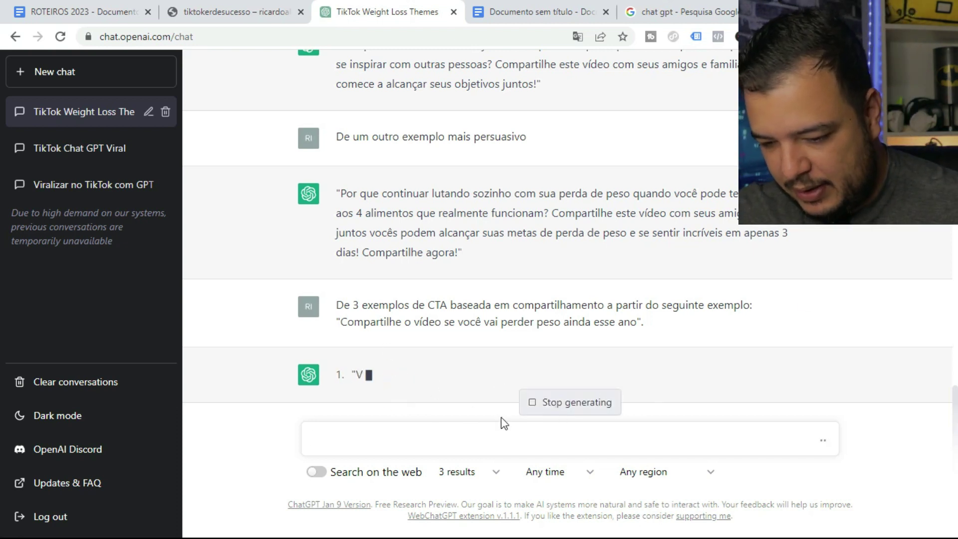
{"action": "left_click", "coordinate": [393, 436]}
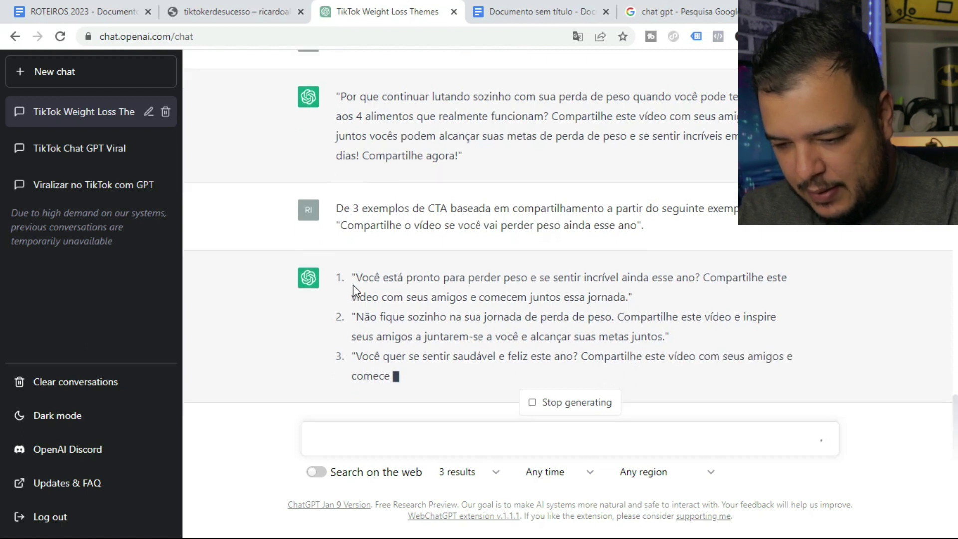
Step: Copy ChatGPT's first CTA example and paste it below the heading "Faça CTA com gatilho mental do porque." in the Google Docs script
{"action": "left_click_drag", "start_coordinate": [355, 278], "coordinate": [641, 308]}
{"action": "key", "text": "ctrl+c"}
{"action": "key", "text": "ctrl+m"}
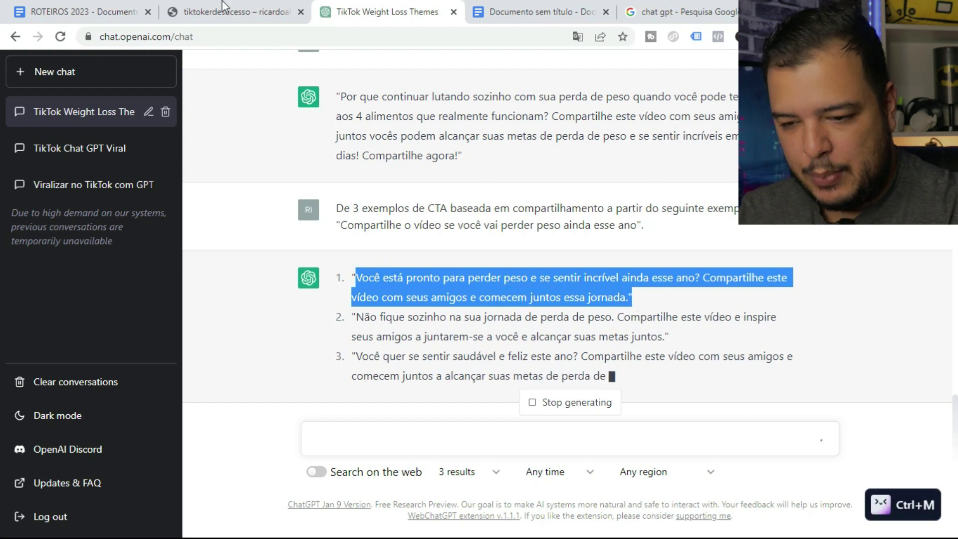
{"action": "left_click", "coordinate": [512, 17]}
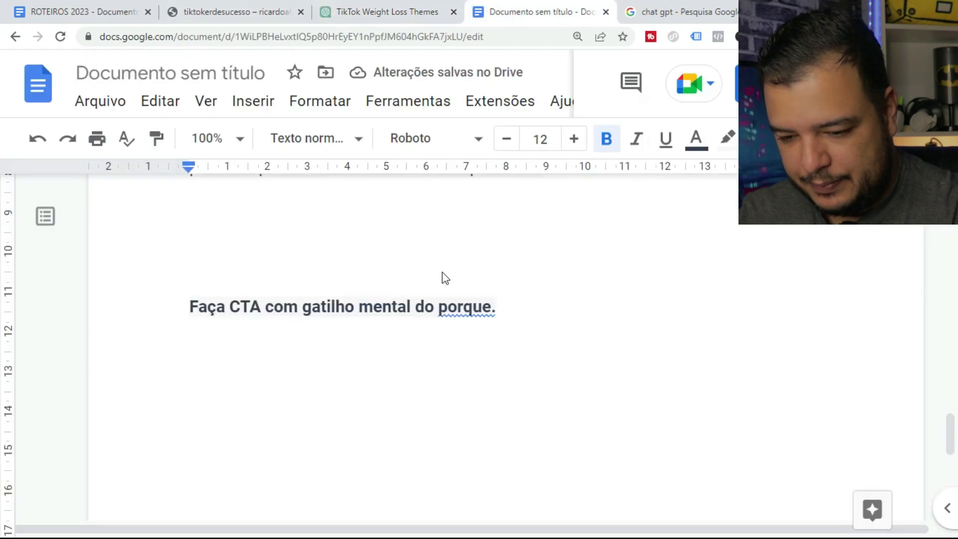
{"action": "key", "text": "ctrl+v"}
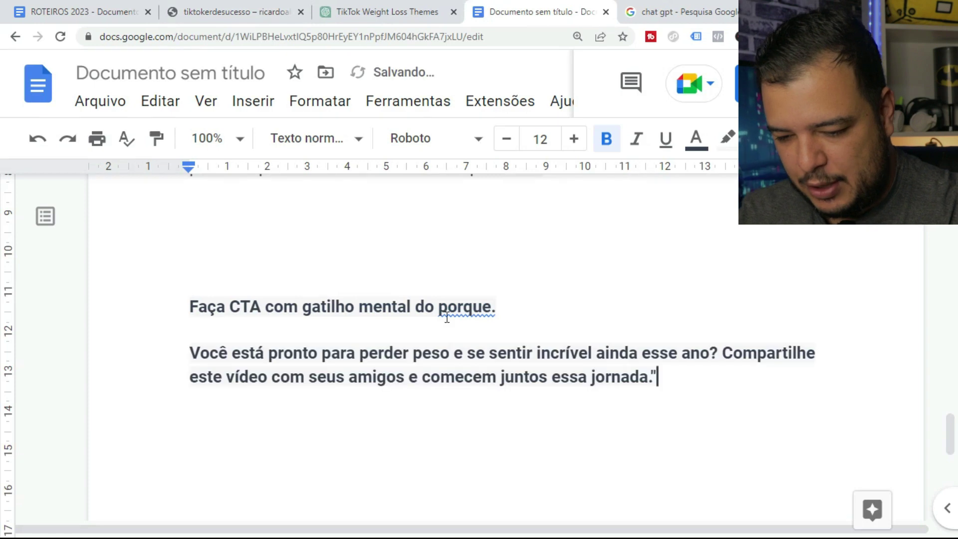
Step: Remove the bold formatting from the pasted call-to-action paragraph
{"action": "triple_click", "coordinate": [206, 353]}
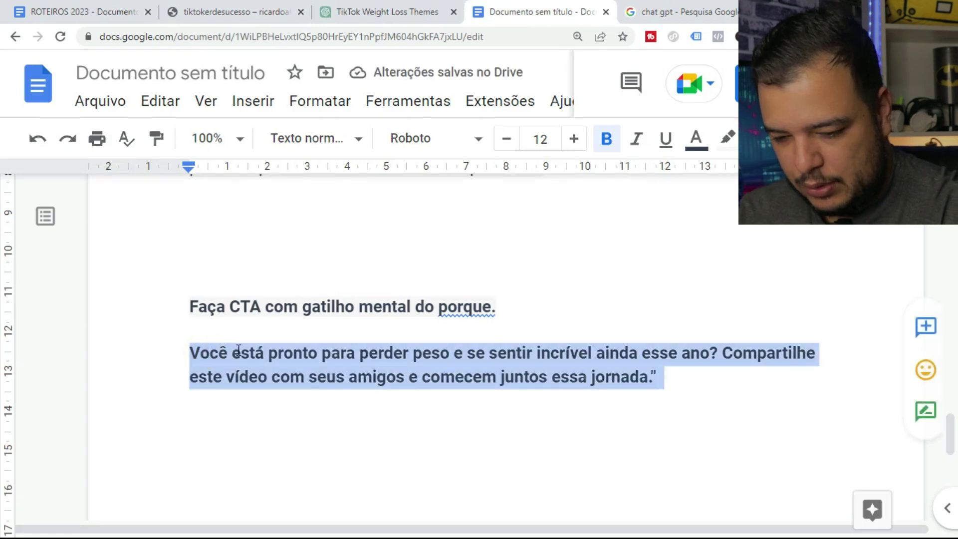
{"action": "key", "text": "ctrl+b"}
{"action": "left_click", "coordinate": [229, 382]}
Step: Start the call to action with "Se" and replace "ainda esse ano" with "como nunca se sentiu antes"
{"action": "left_click", "coordinate": [185, 351]}
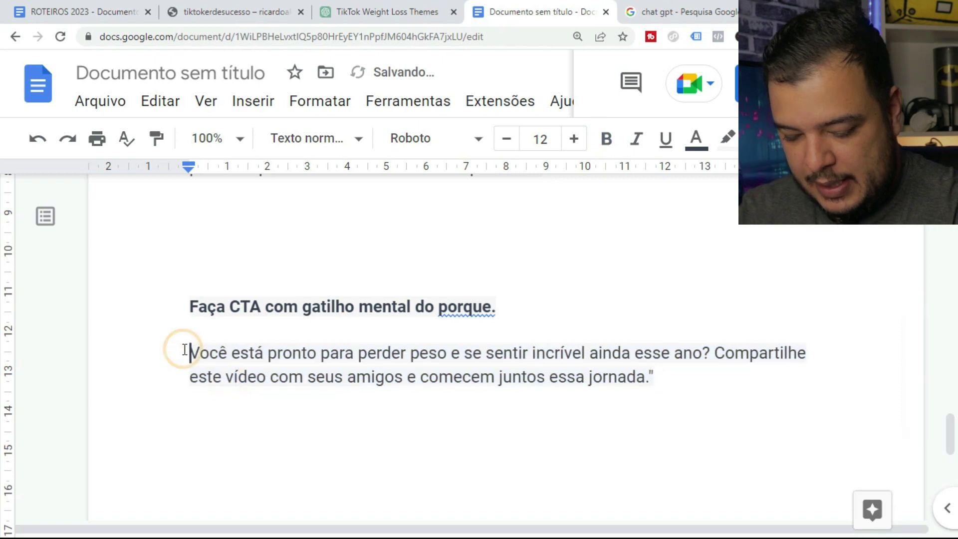
{"action": "type", "text": "Se"}
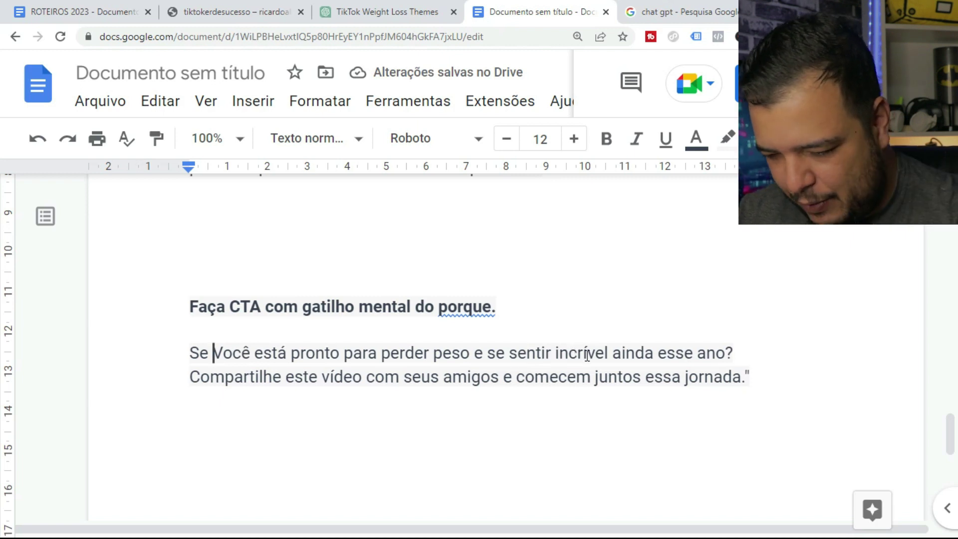
{"action": "left_click_drag", "start_coordinate": [611, 355], "coordinate": [731, 353]}
{"action": "type", "text": "como nunca s"}
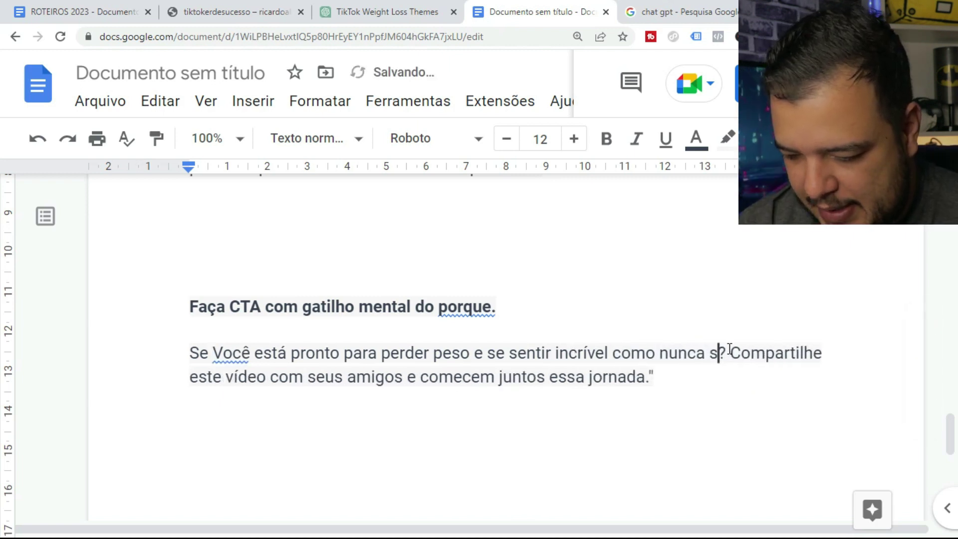
{"action": "type", "text": "e sentiu a"}
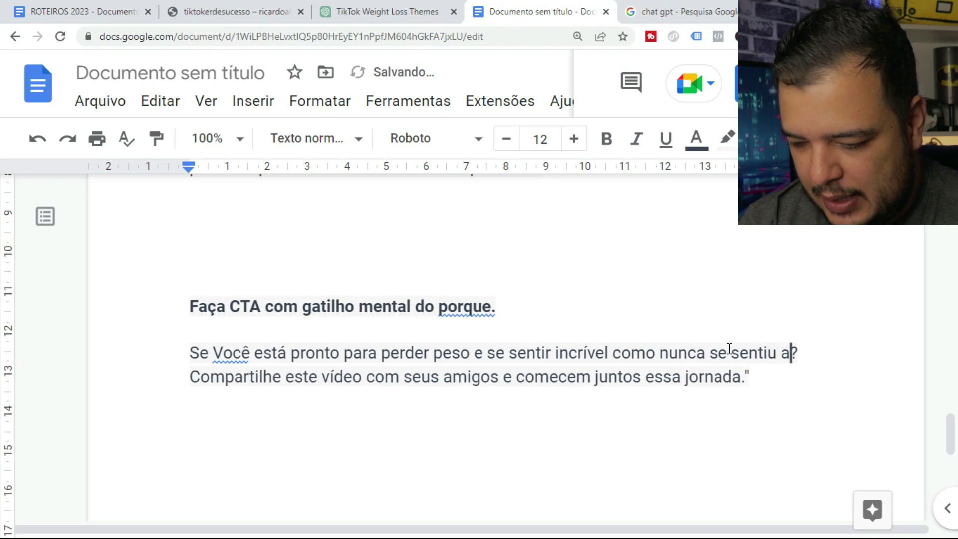
{"action": "type", "text": "ntes"}
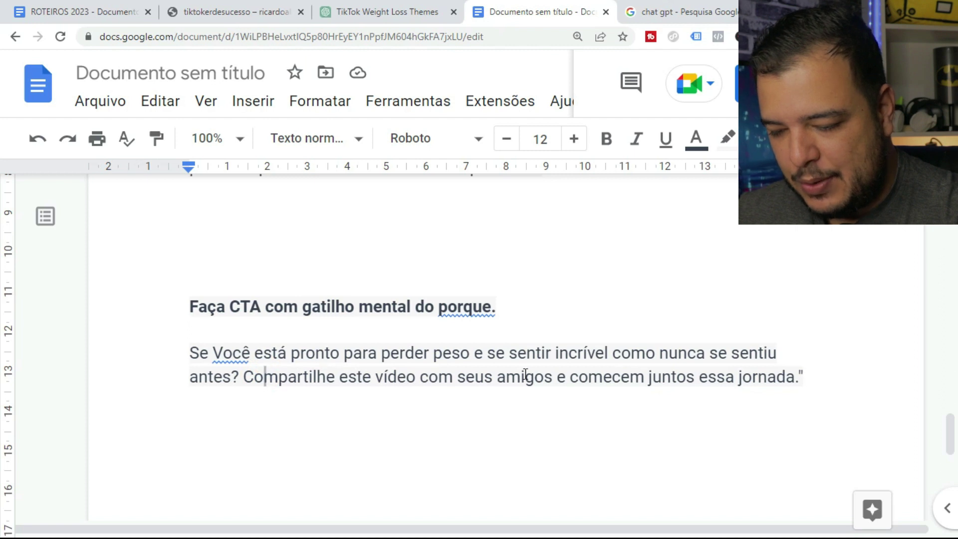
Step: Replace "seus amigos e comecem juntos essa jornada" in the call to action with "um amigo que gosta de você"
{"action": "left_click_drag", "start_coordinate": [526, 374], "coordinate": [795, 375]}
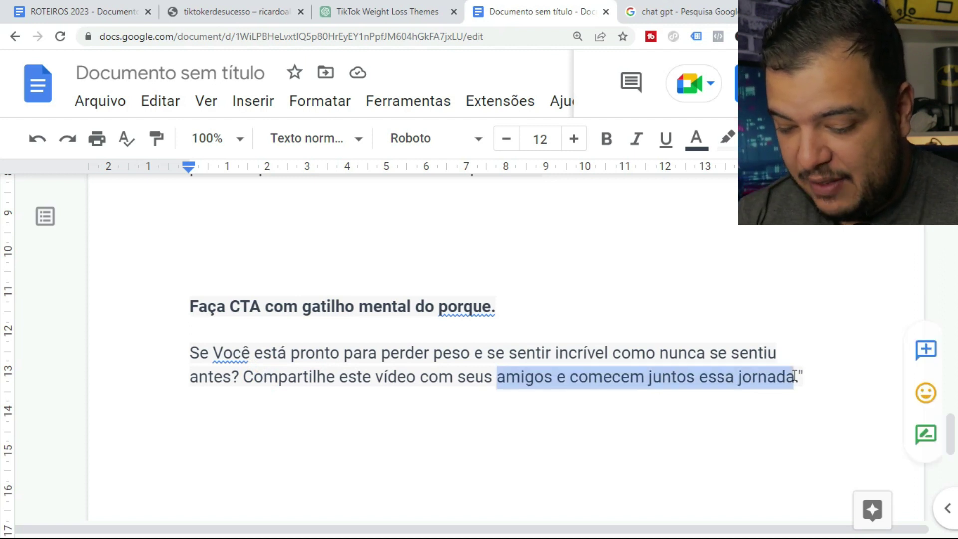
{"action": "key", "text": "BackSpace"}
{"action": "key", "text": "BackSpace"}
{"action": "key", "text": "BackSpace"}
{"action": "key", "text": "BackSpace"}
{"action": "key", "text": "BackSpace"}
{"action": "type", "text": "um amigo que"}
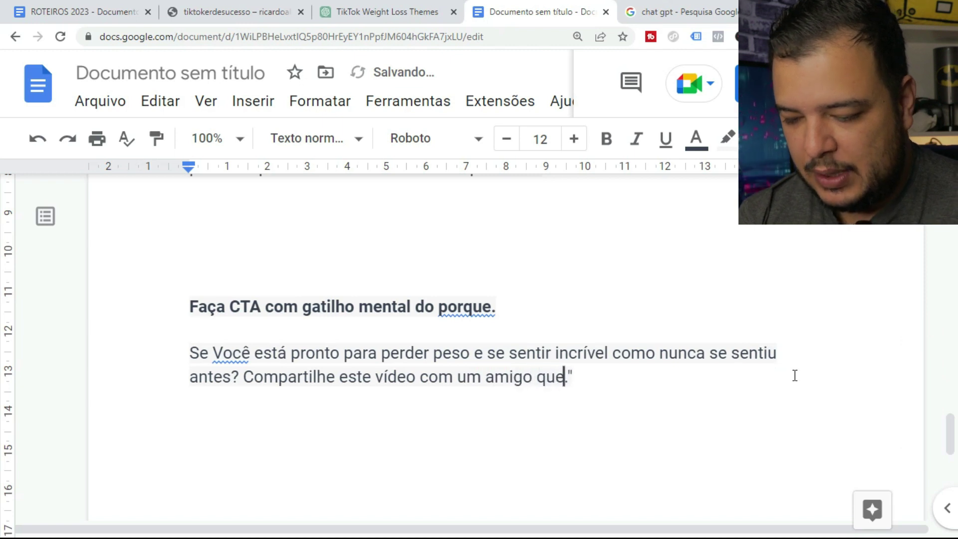
{"action": "type", "text": " gosta de v"}
{"action": "key", "text": "BackSpace"}
{"action": "type", "text": "gosta de voc"}
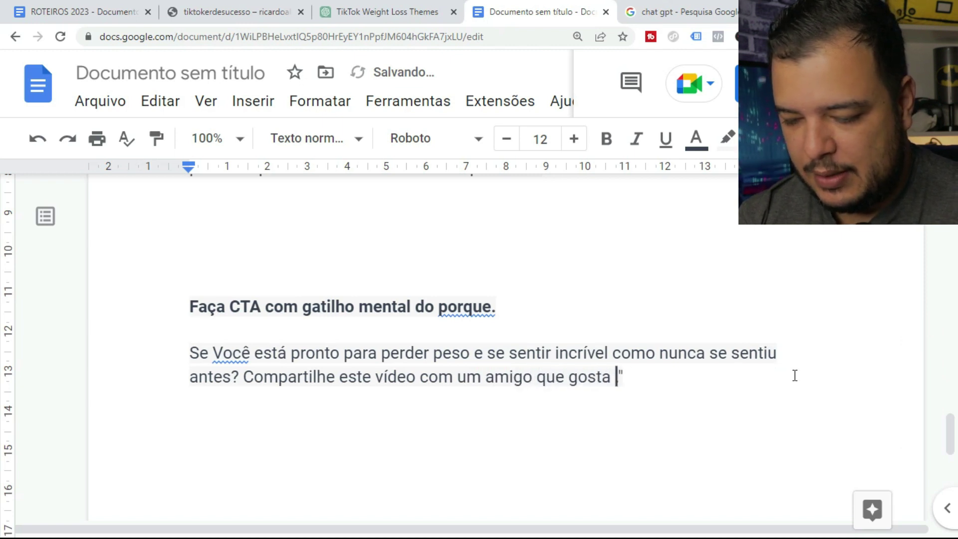
{"action": "type", "text": "~r"}
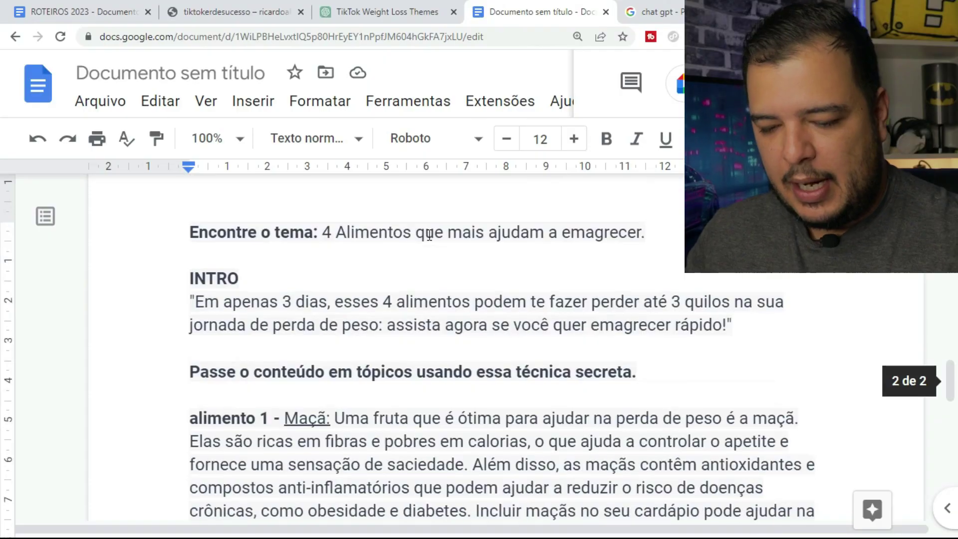
{"action": "scroll", "coordinate": [172, 306], "scroll_direction": "down", "scroll_amount": 3}
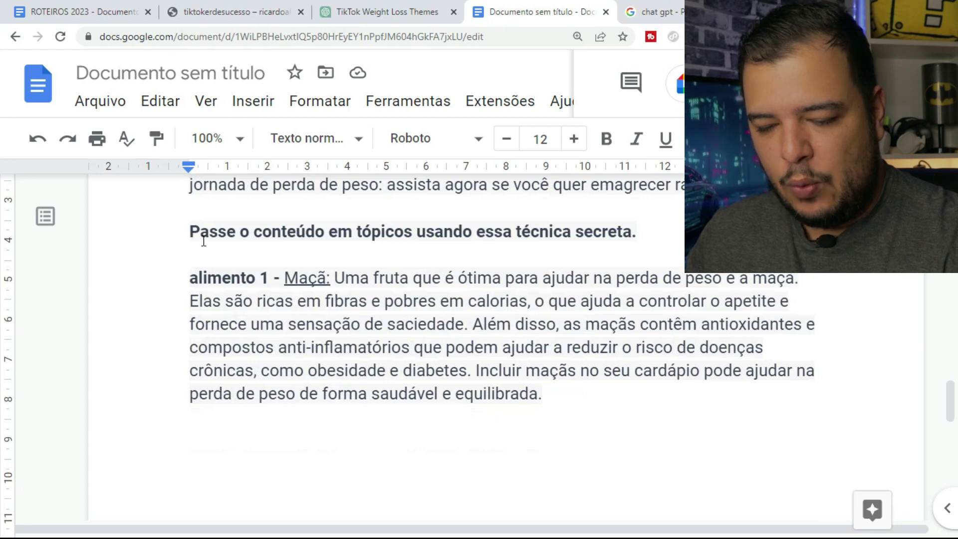
{"action": "scroll", "coordinate": [402, 239], "scroll_direction": "down", "scroll_amount": 10}
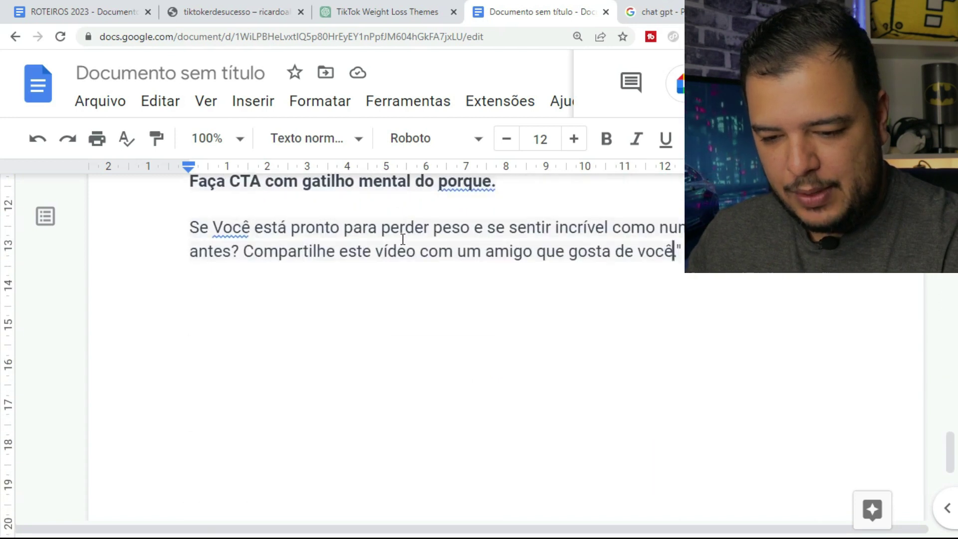
{"action": "scroll", "coordinate": [308, 294], "scroll_direction": "up", "scroll_amount": 5}
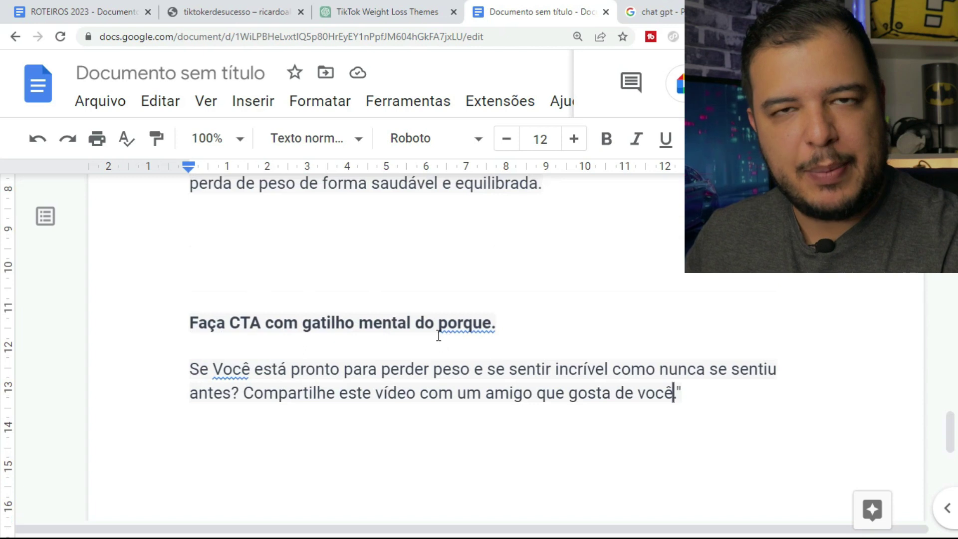